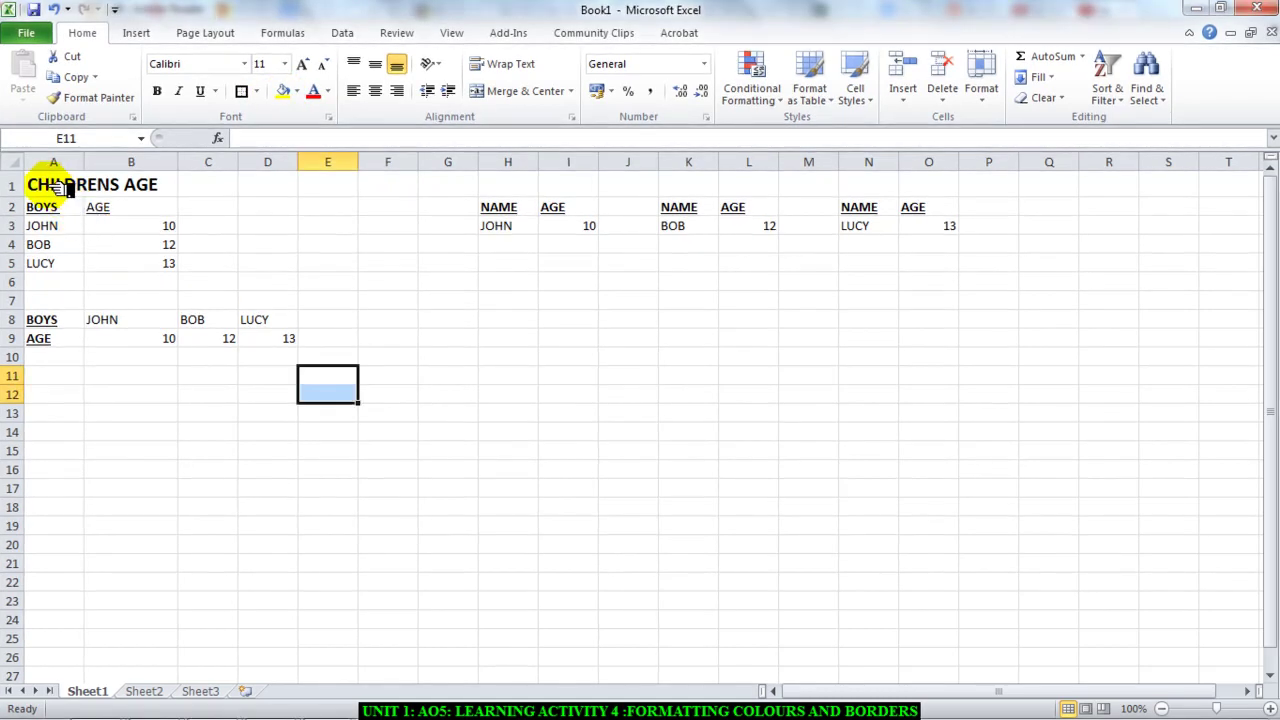
Give the CHILDRENS AGE title cells A1:B1 a light pink fill
drag(60, 187, 147, 193)
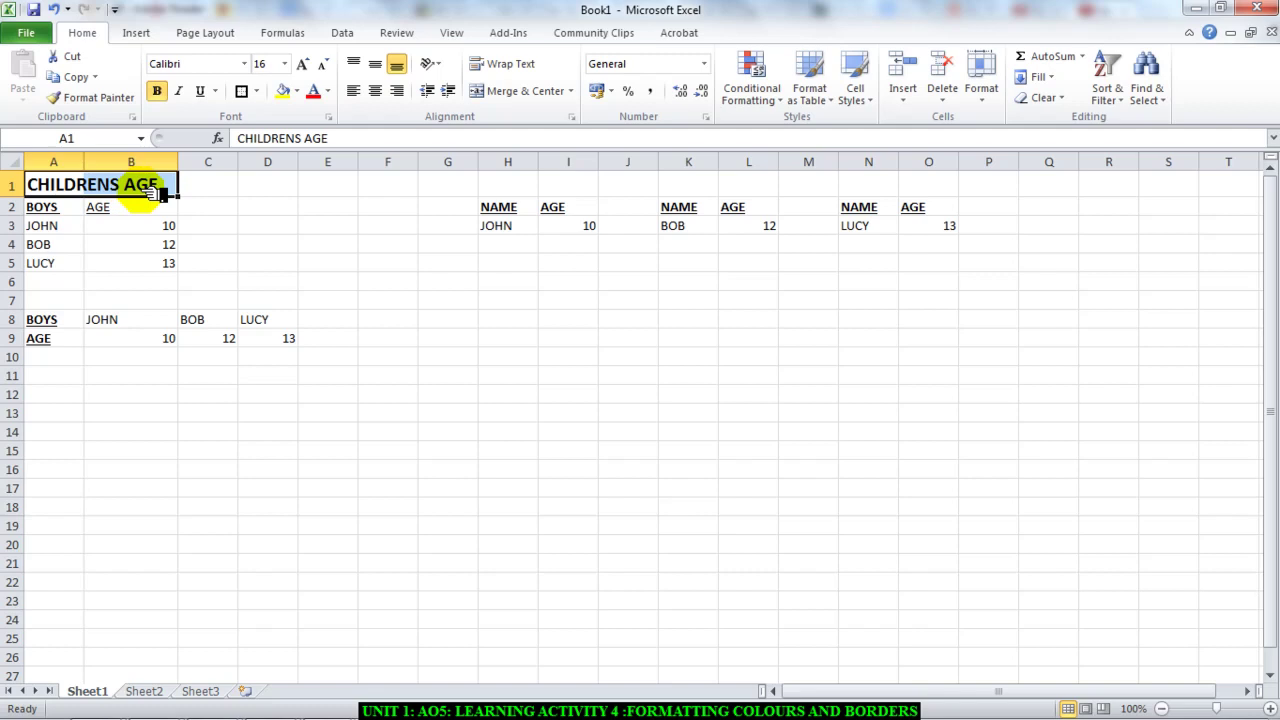
click(297, 91)
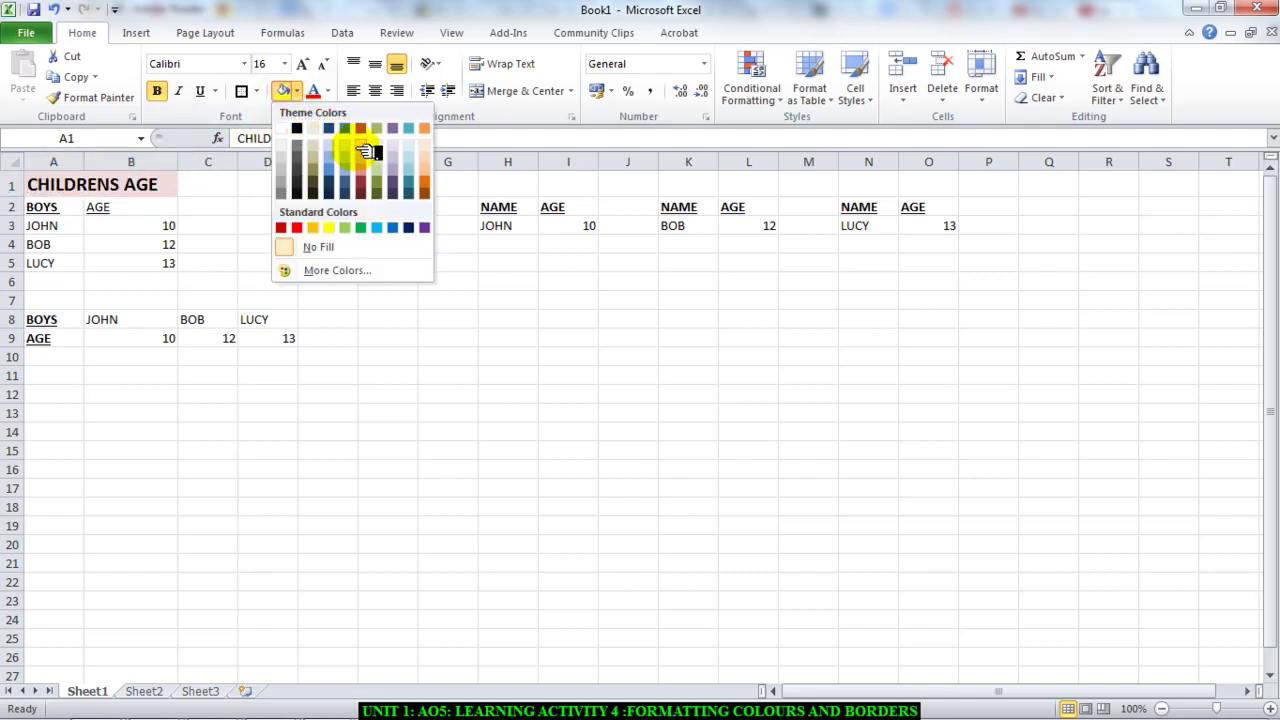
click(367, 152)
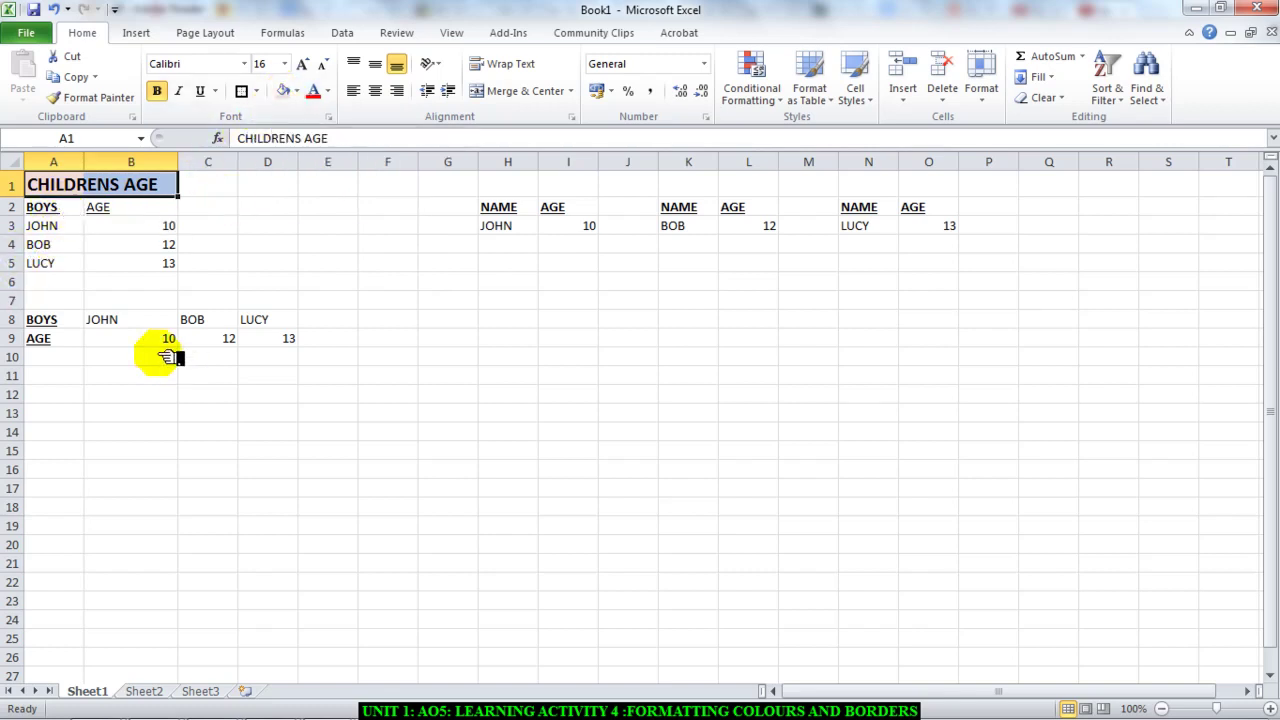
Fill the BOYS/AGE table A2:B5 light blue
click(68, 210)
drag(70, 212, 120, 266)
click(296, 91)
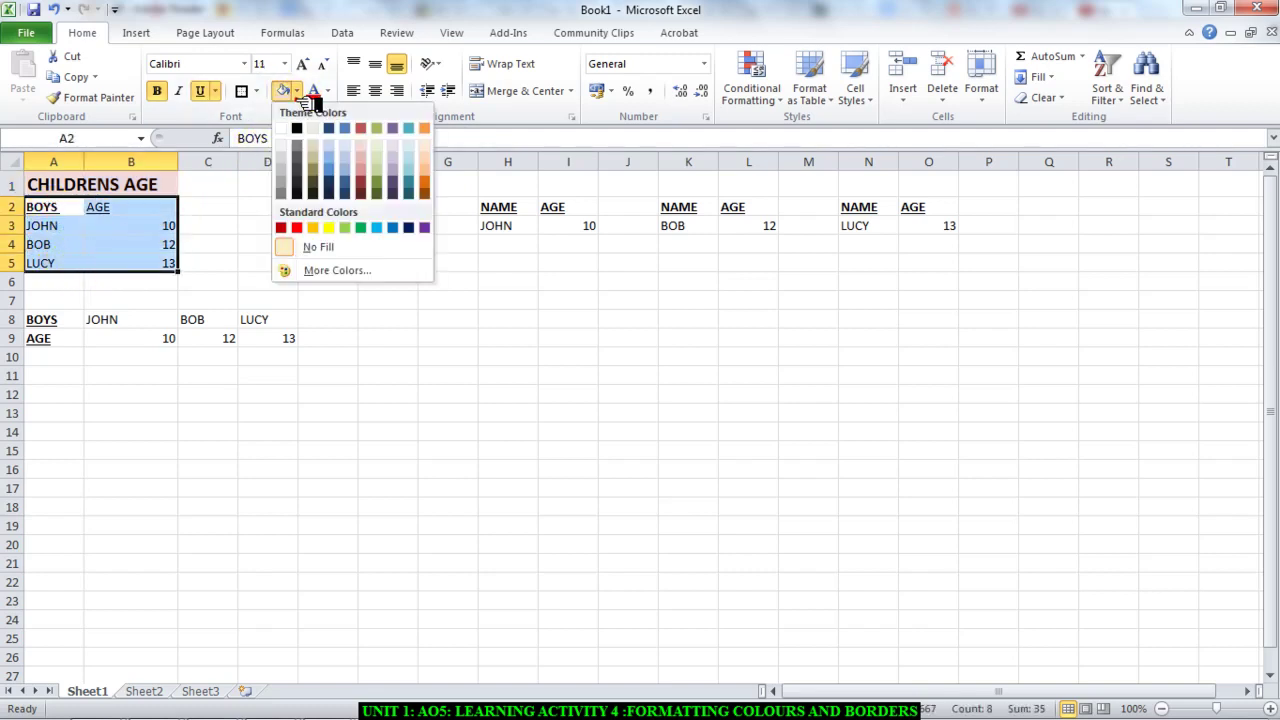
click(410, 162)
click(310, 258)
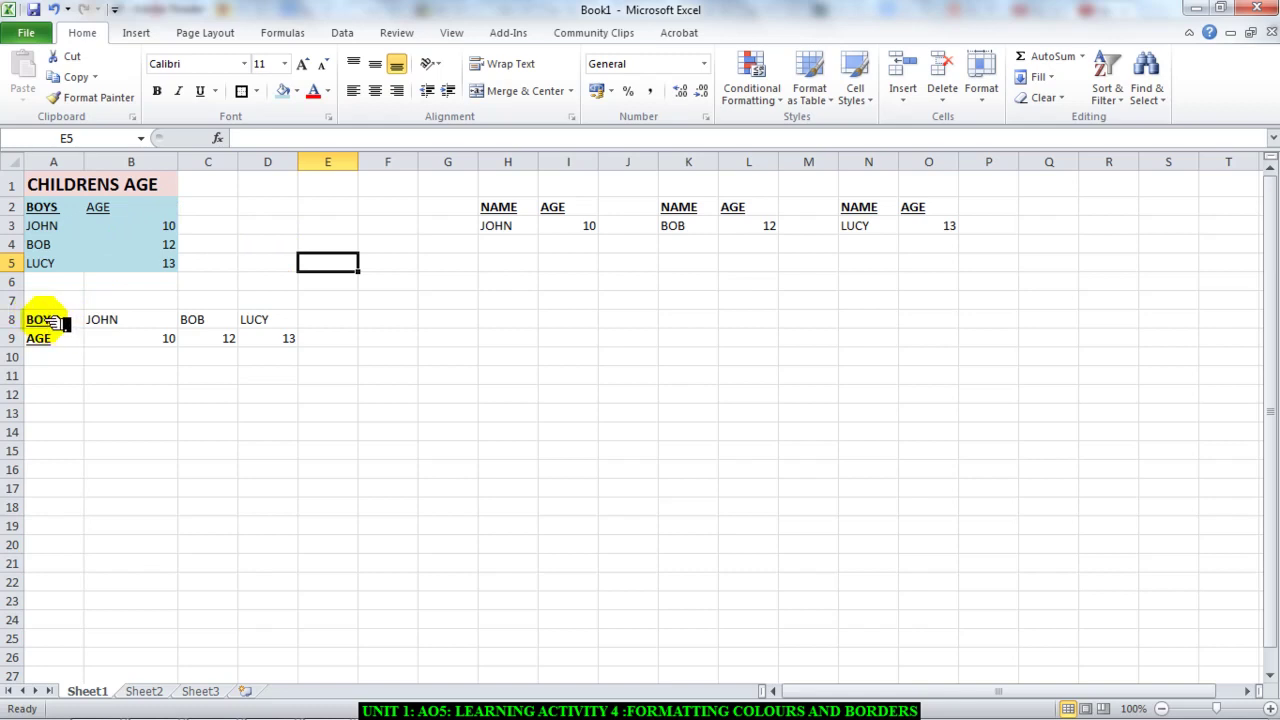
Fill row A8:D8 light blue and row A9:D9 light orange
drag(64, 322, 275, 322)
click(283, 91)
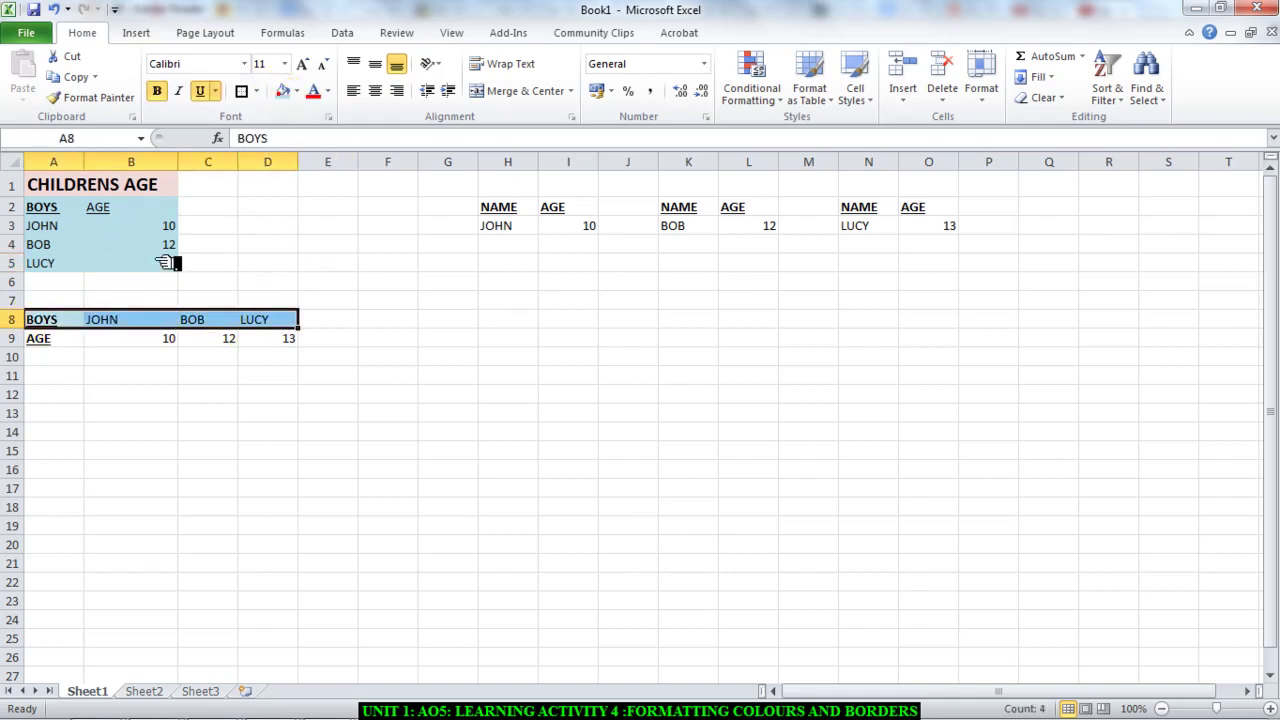
click(66, 340)
drag(66, 340, 286, 345)
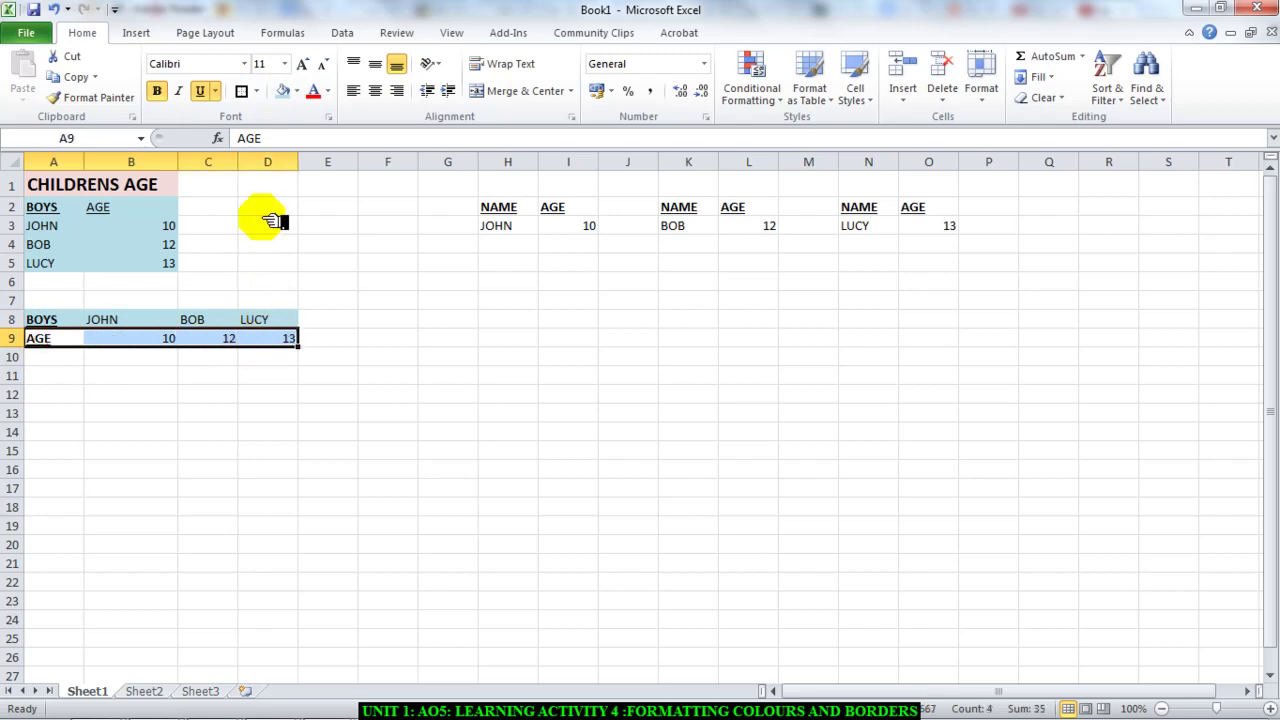
click(297, 92)
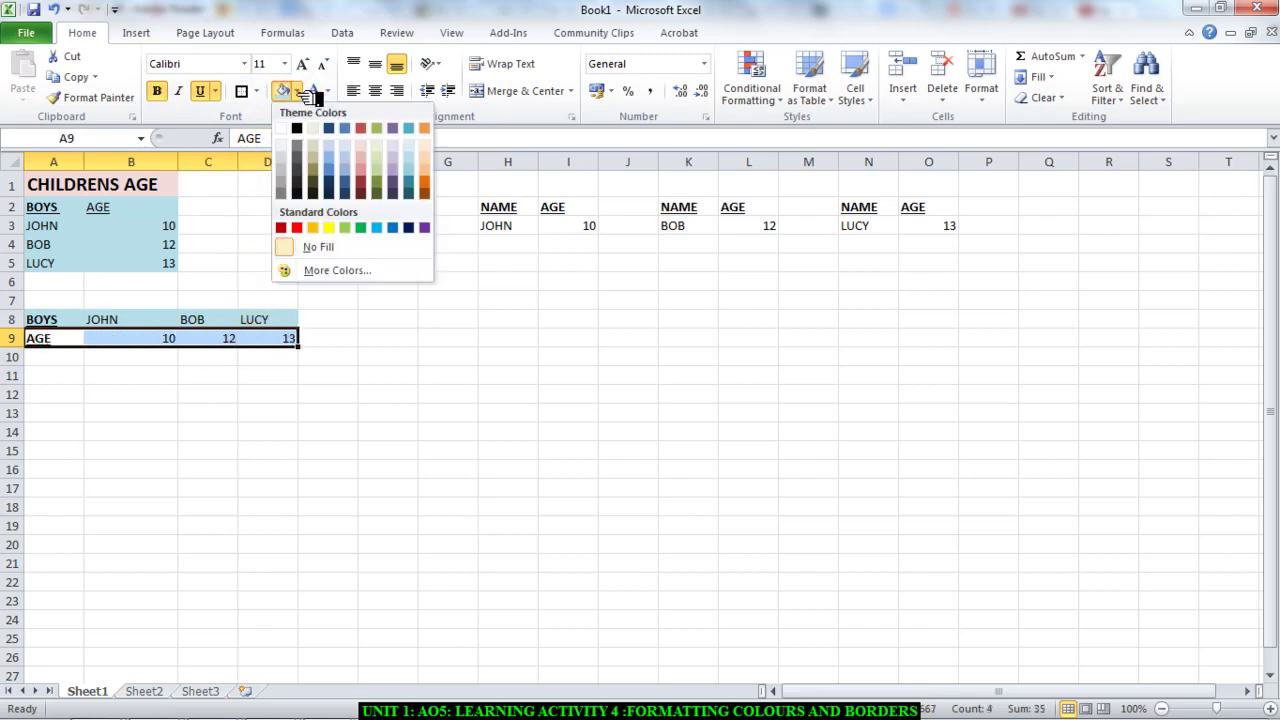
click(428, 149)
drag(388, 338, 416, 352)
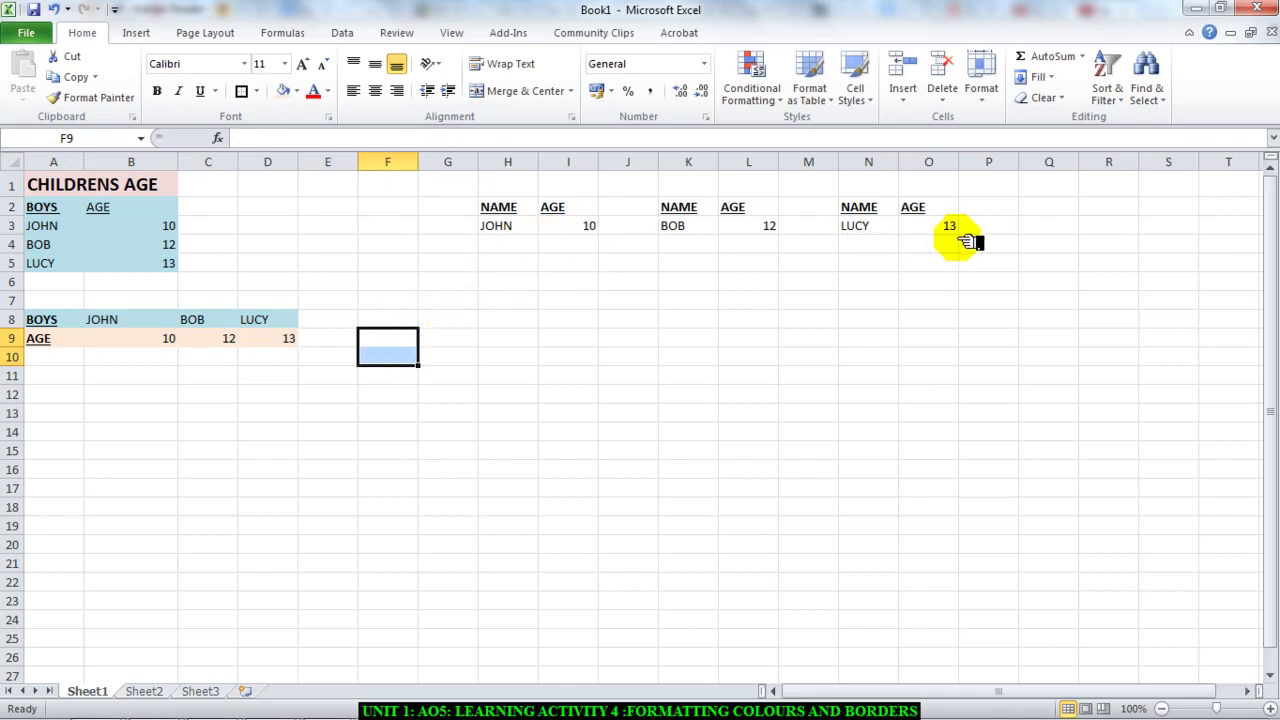
Point out names and ages such as LUCY, JOHN, 10 and 12, and BOYS in row 8
click(150, 244)
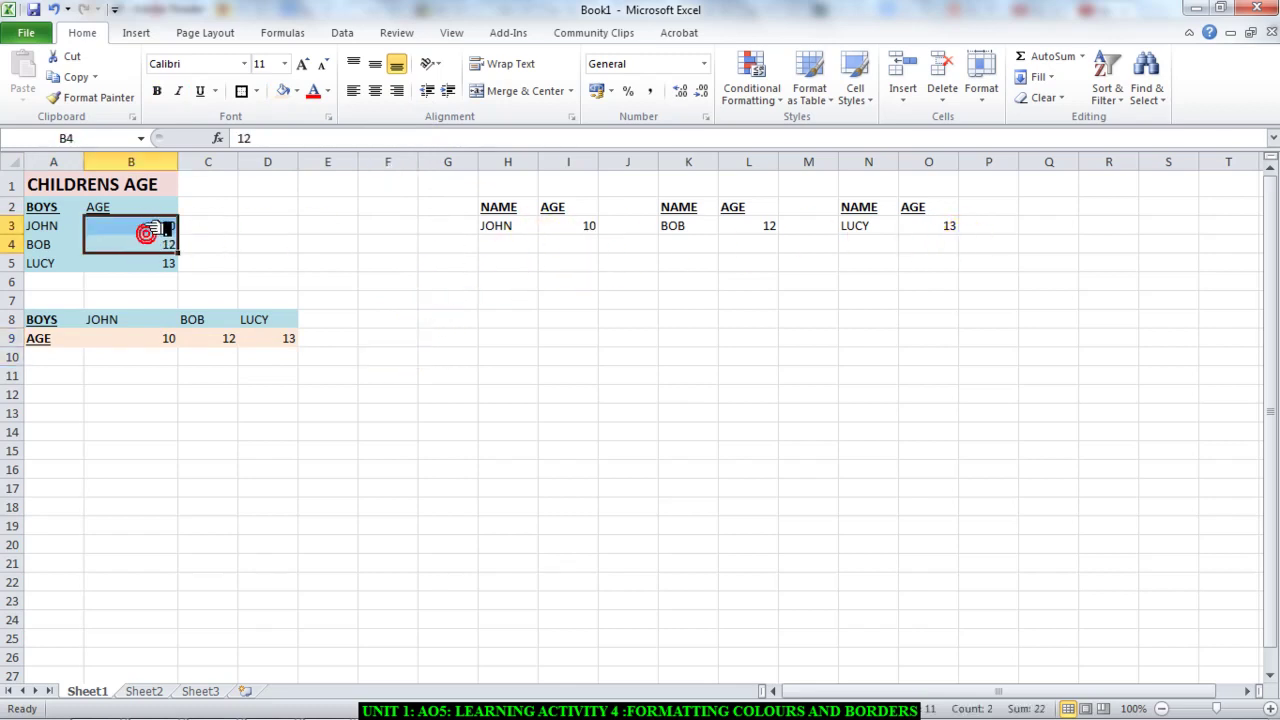
click(82, 264)
click(72, 227)
click(106, 225)
click(174, 244)
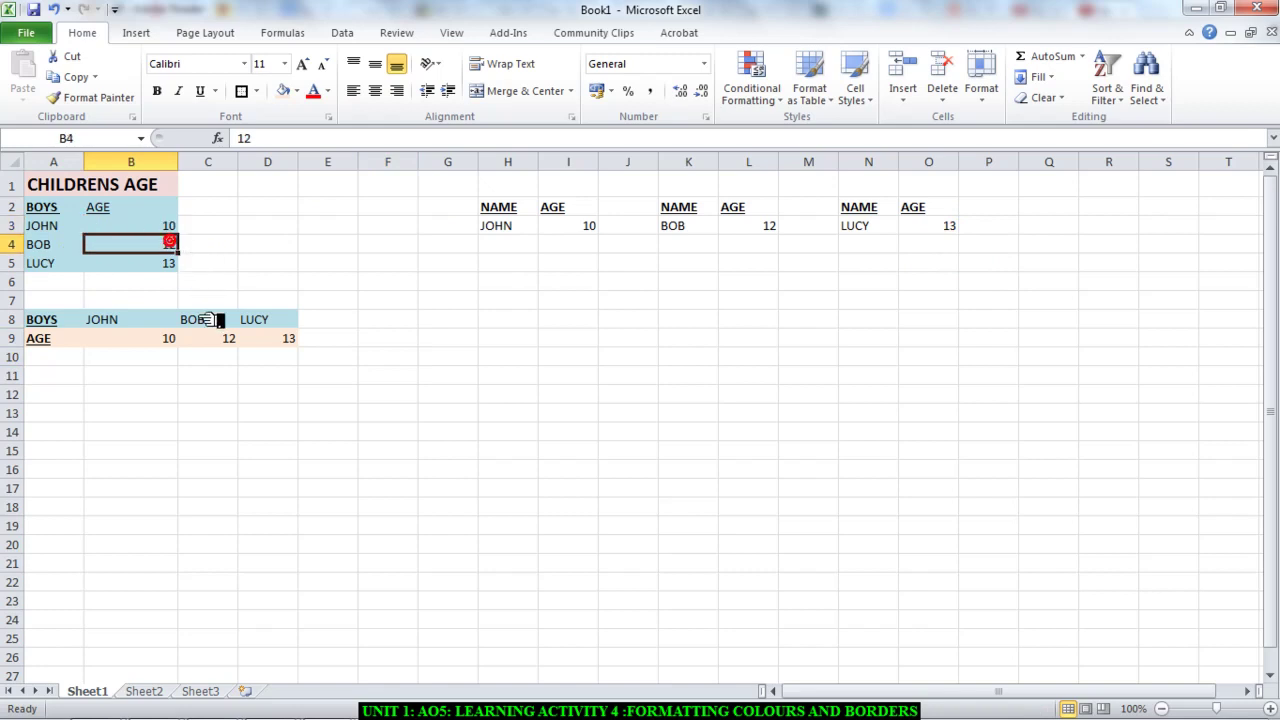
click(82, 324)
click(110, 322)
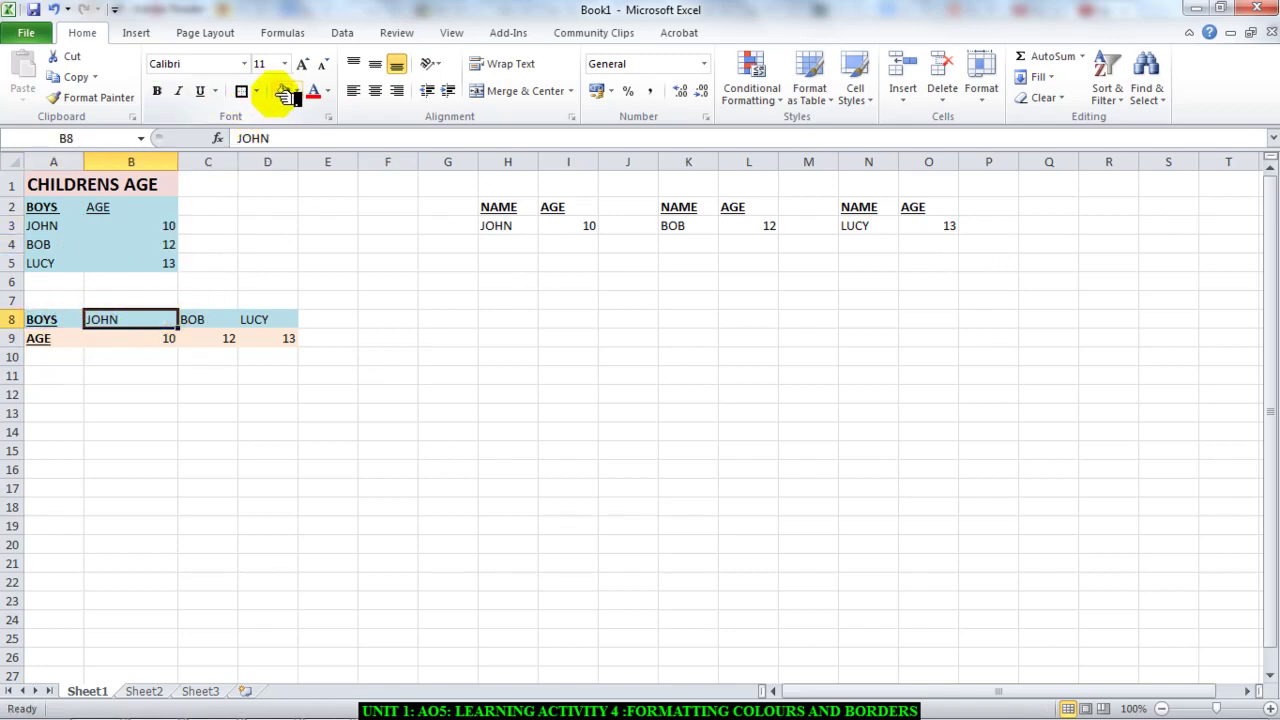
Point out the BOYS and AGE headings, JOHN, BOB, LUCY and age 10 in the vertical table
click(42, 207)
click(50, 224)
click(58, 245)
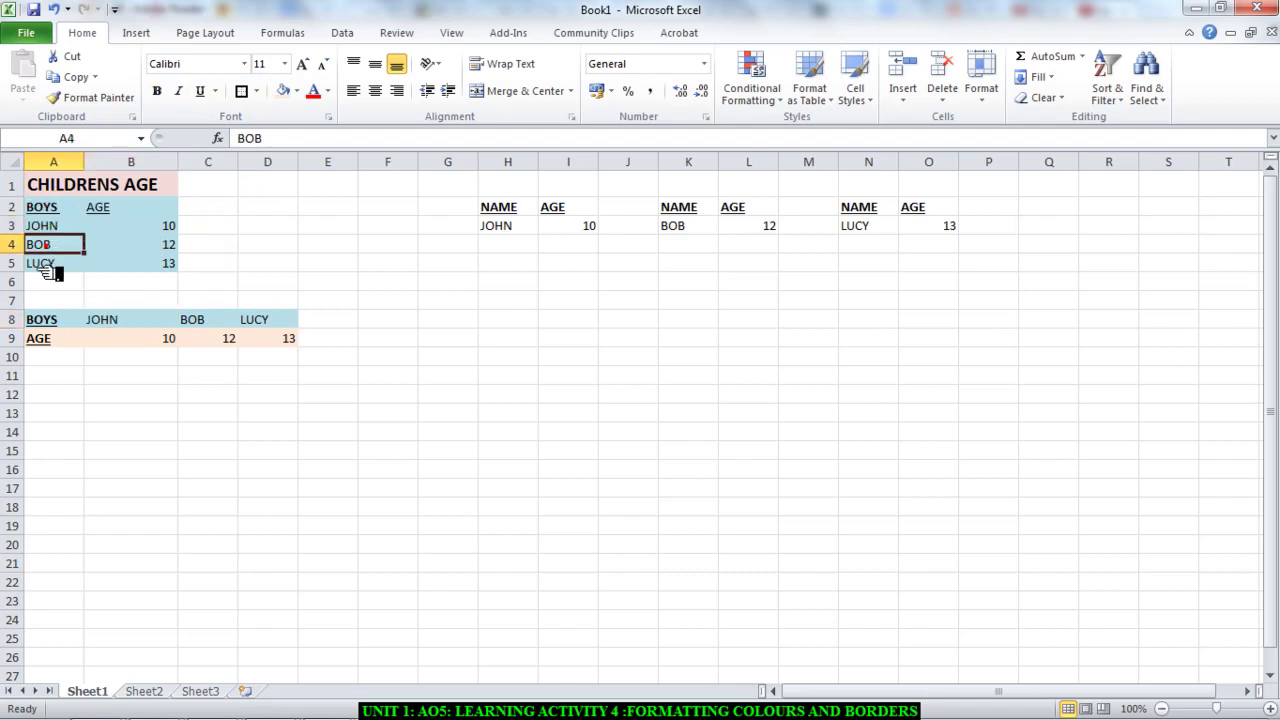
click(45, 264)
click(165, 228)
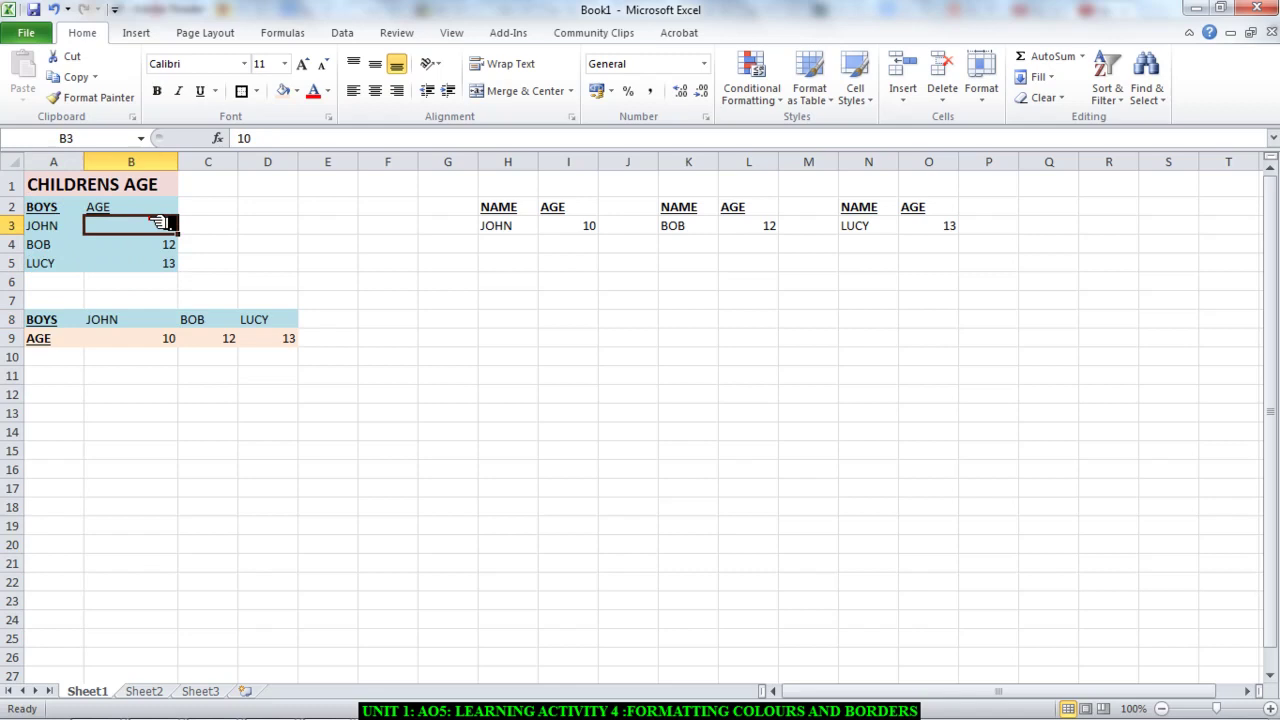
click(138, 207)
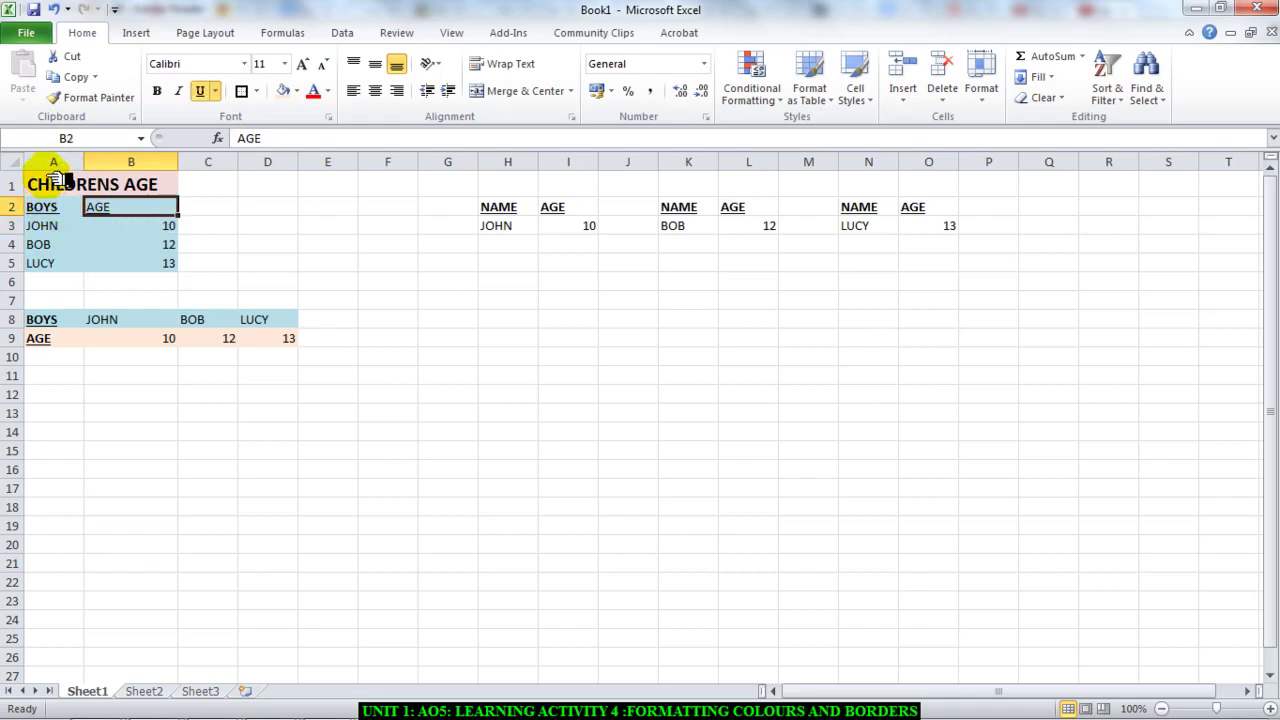
Apply a Thick Box Border around A1:B5 and deselect to view it
drag(55, 180, 158, 266)
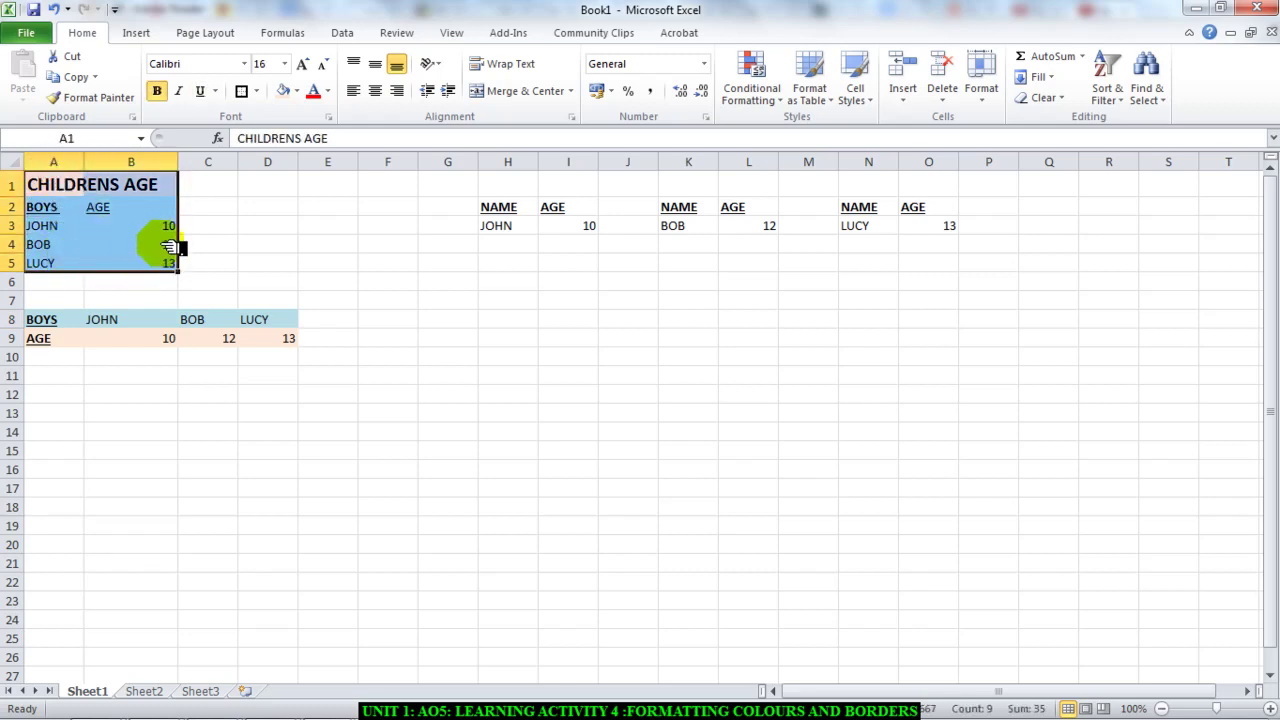
click(257, 91)
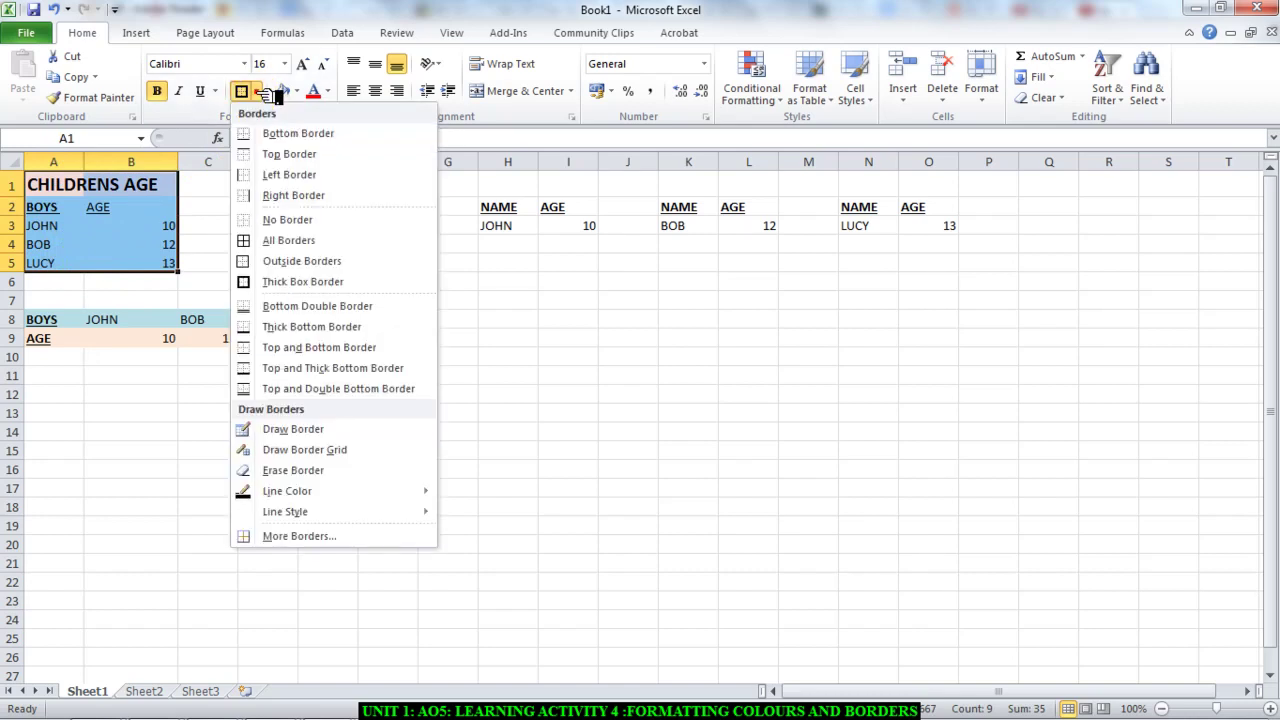
click(296, 281)
drag(214, 251, 229, 268)
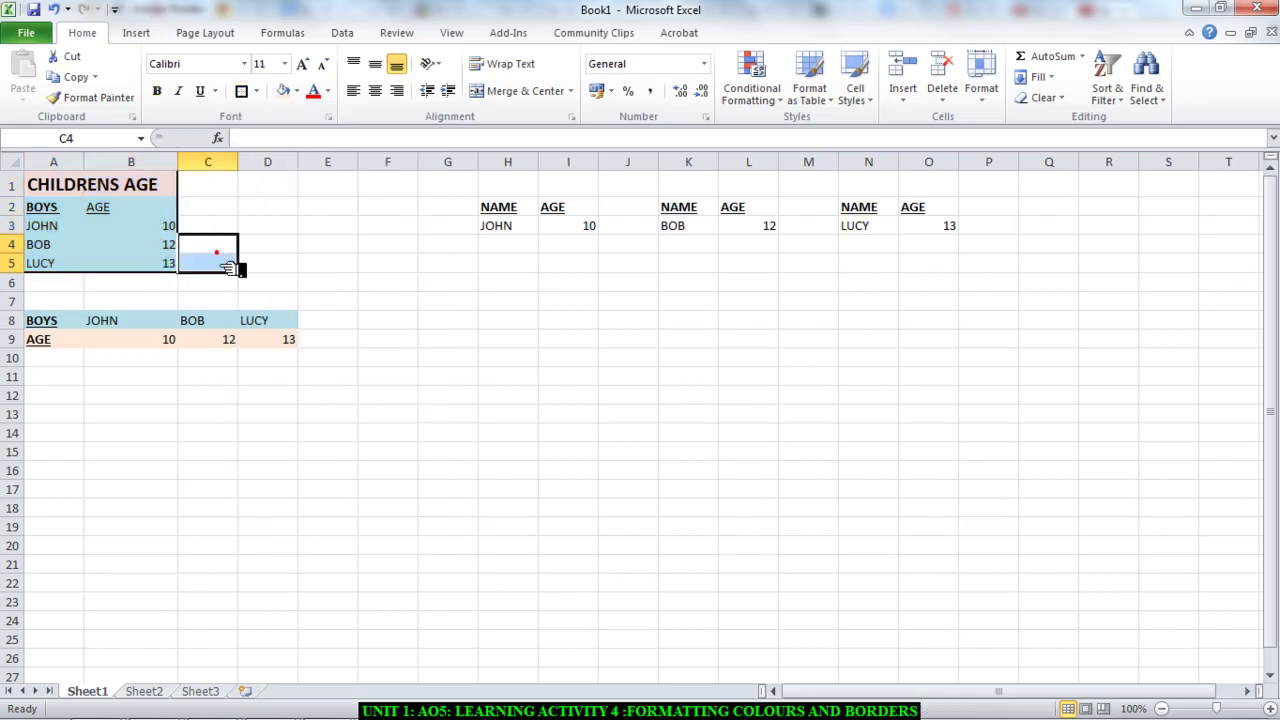
click(266, 272)
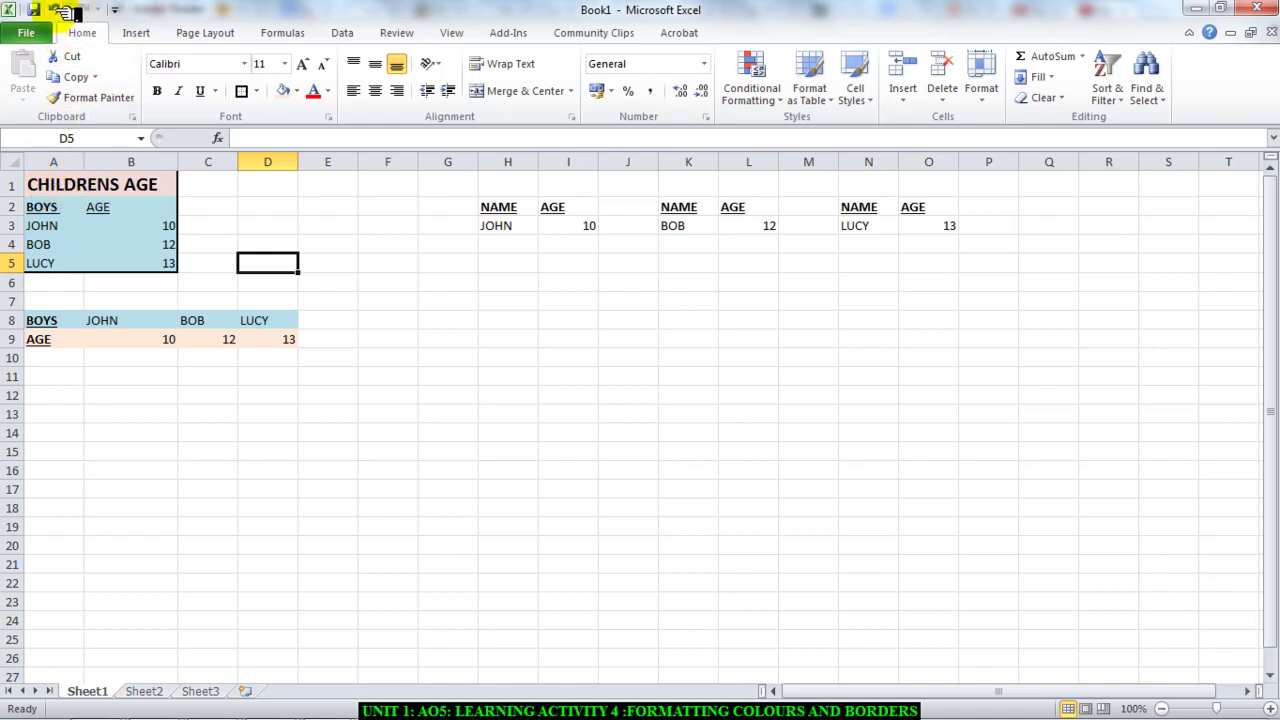
Replace the thick box border on A1:B5 with All Borders on every cell
key(ctrl+Home)
key(ctrl+a)
drag(62, 183, 177, 264)
click(257, 90)
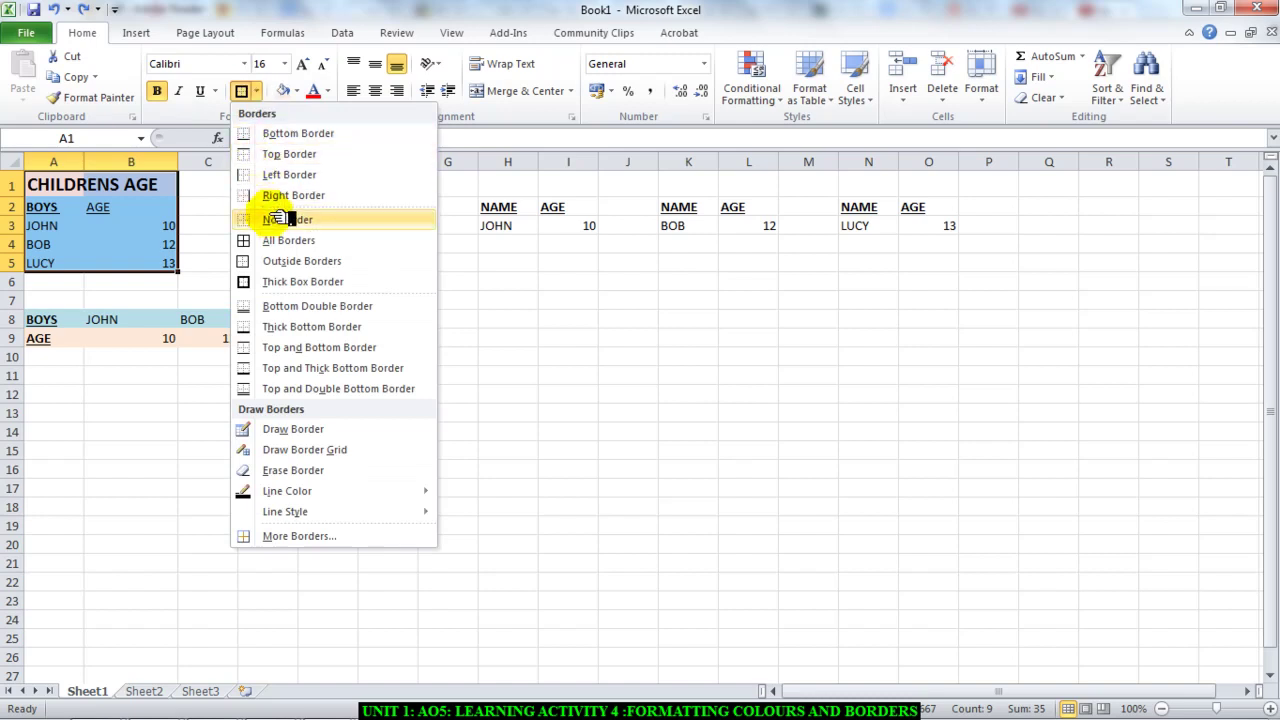
click(286, 240)
click(268, 285)
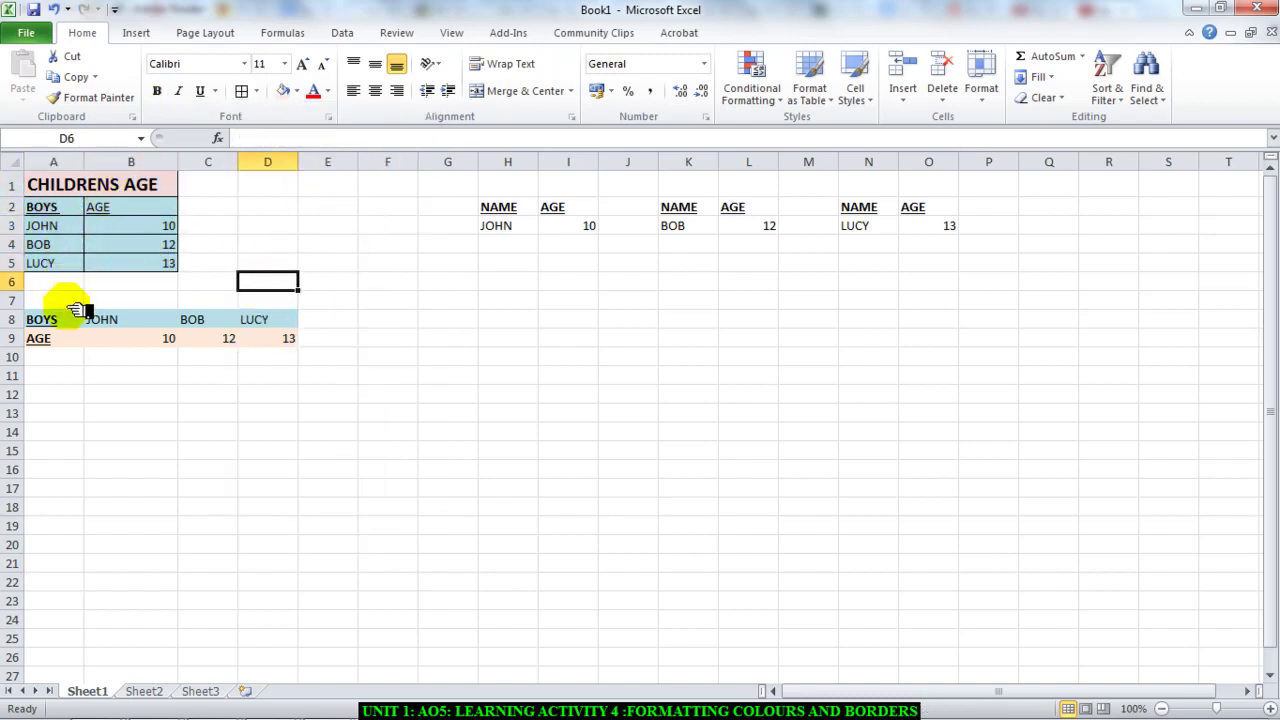
Add borders to every cell of the horizontal table A8:D9
drag(50, 320, 280, 345)
click(246, 88)
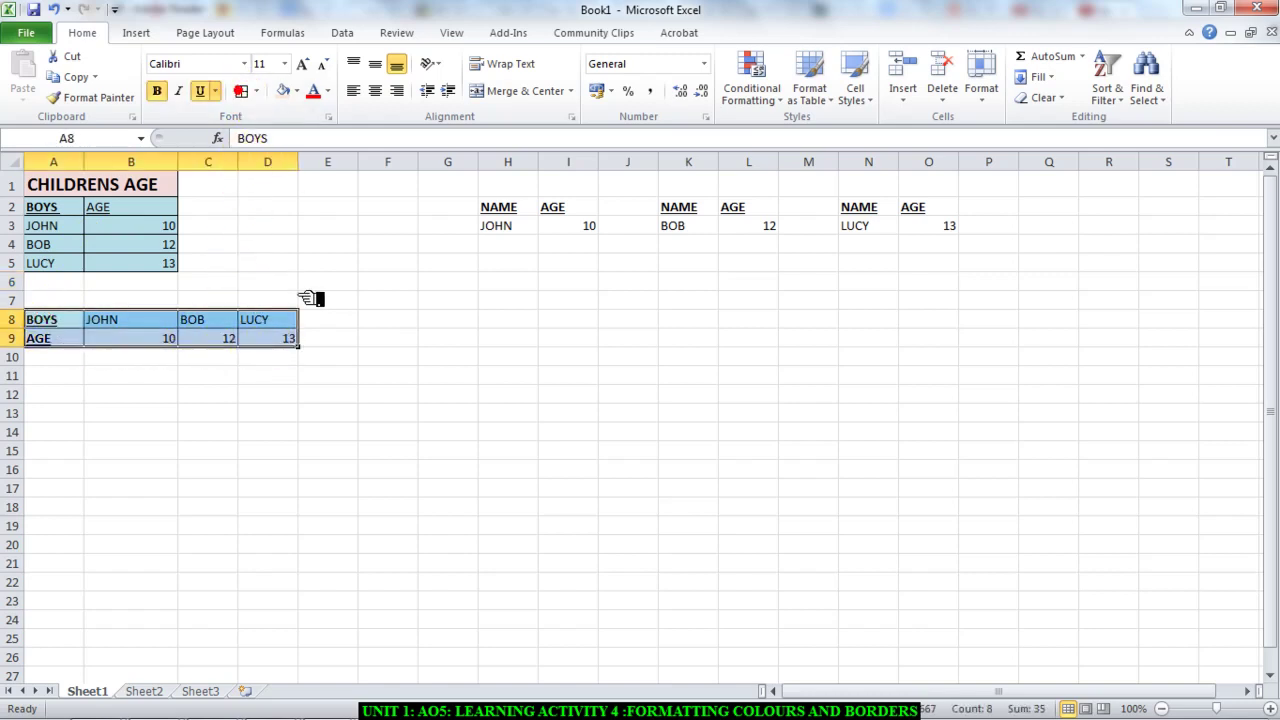
click(322, 360)
click(334, 428)
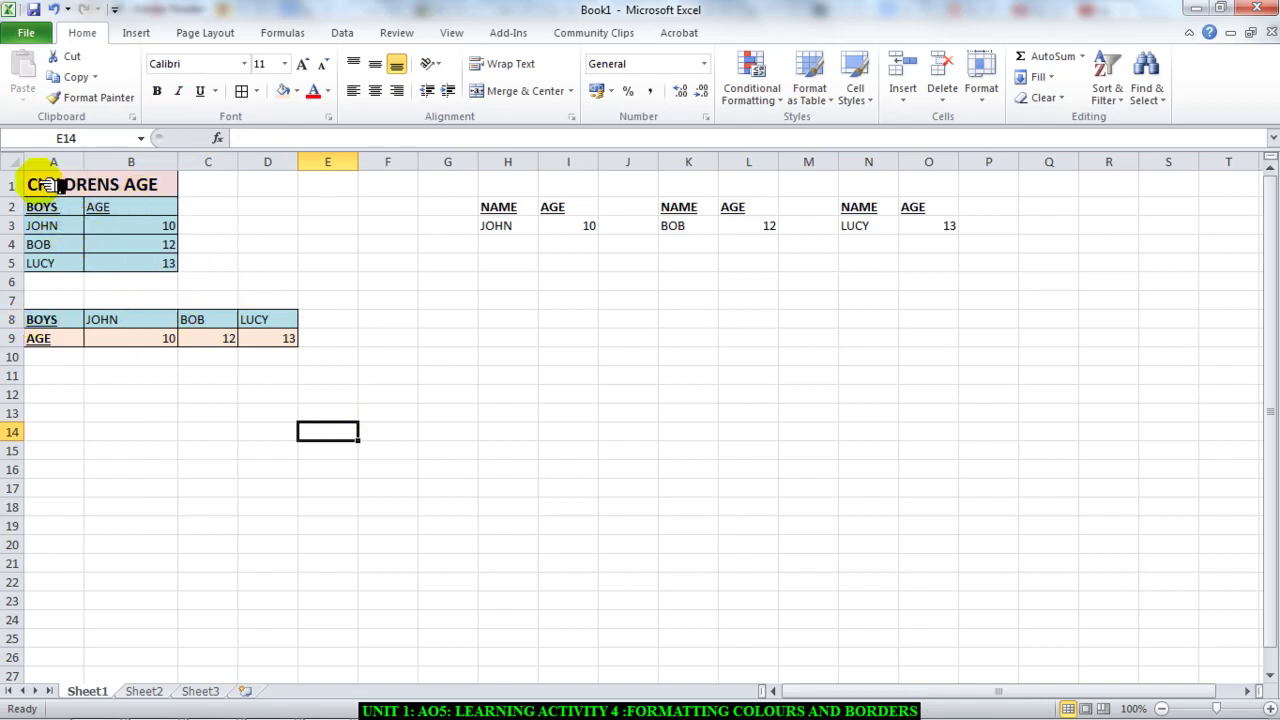
Apply the 20% - Accent4 themed cell style to A1:B5
drag(50, 185, 160, 264)
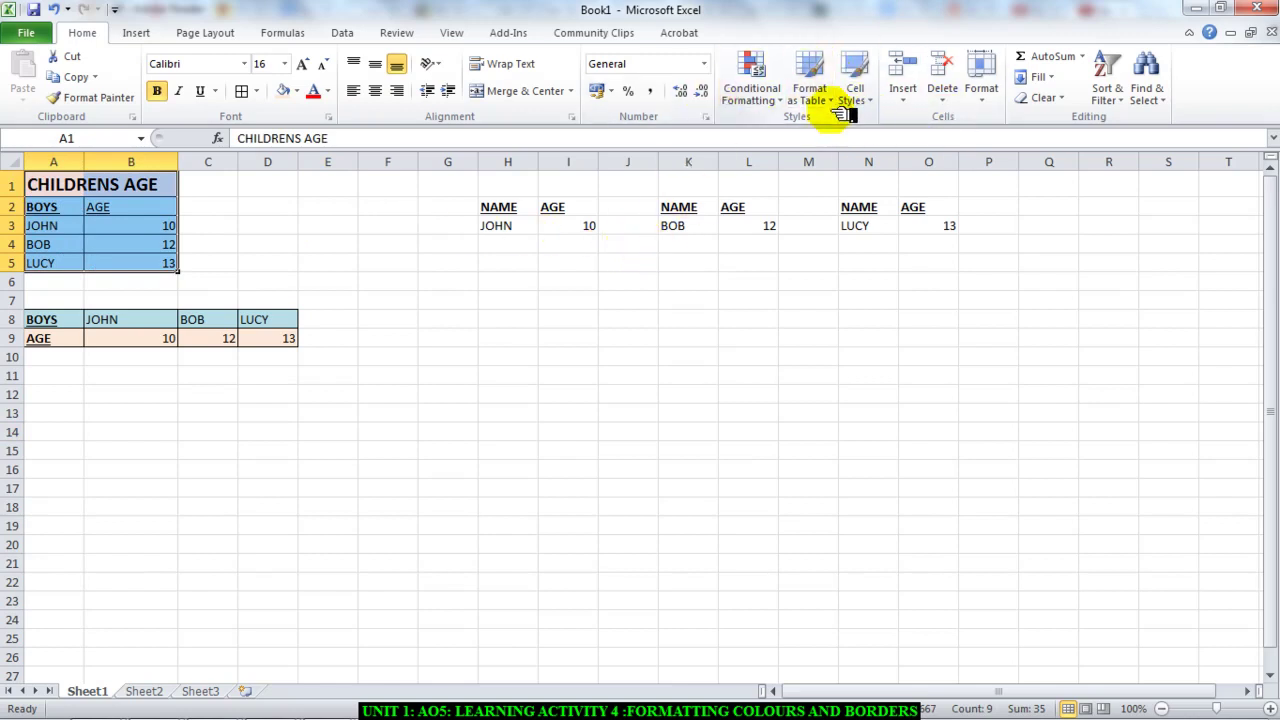
click(862, 94)
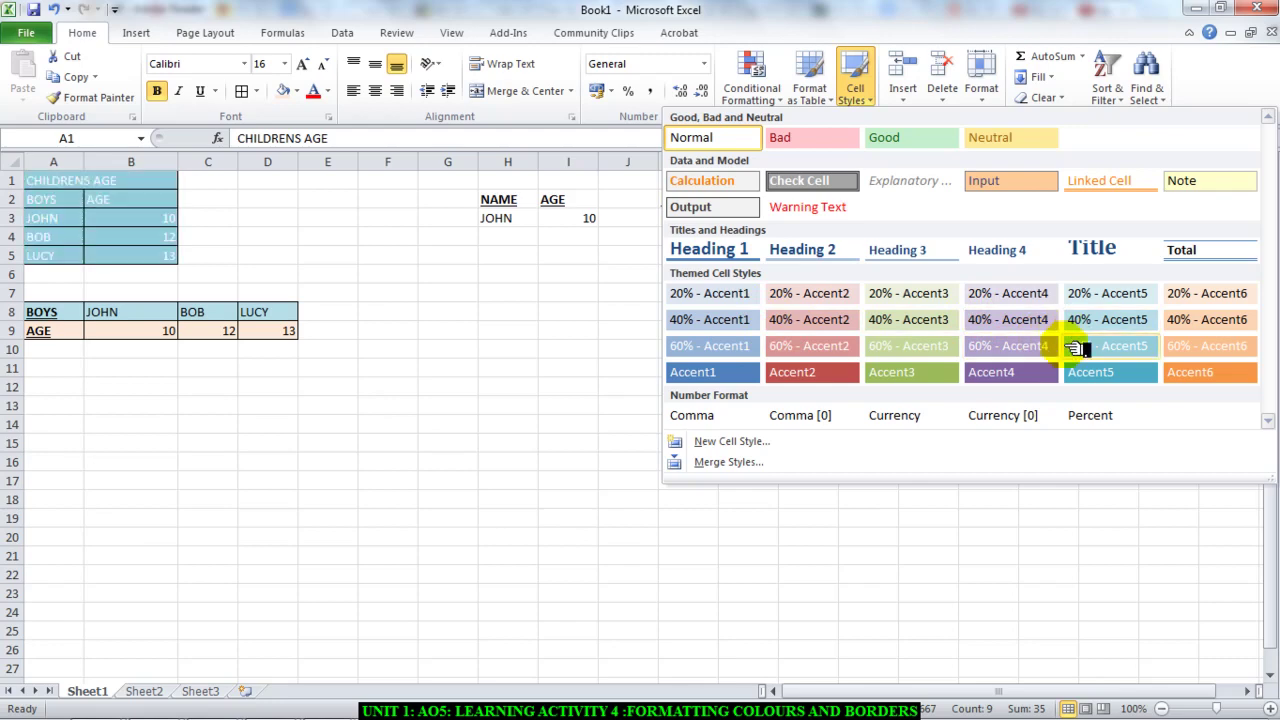
click(1008, 293)
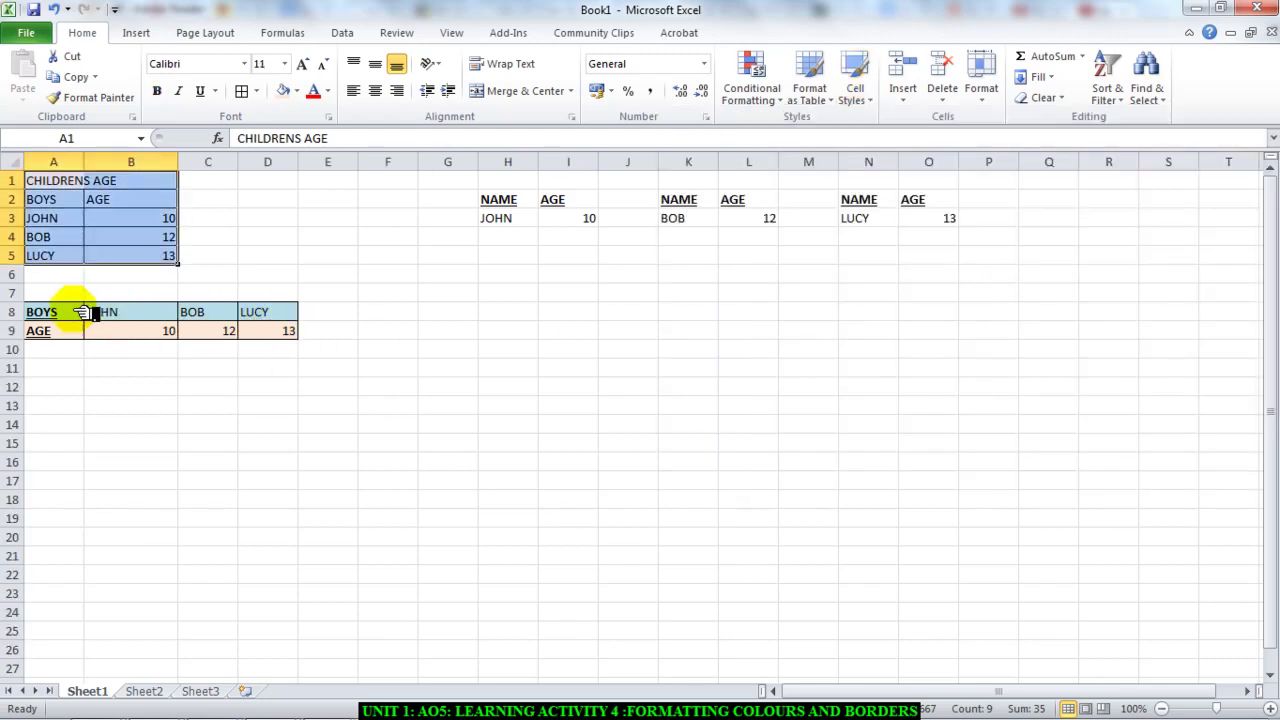
Format A8:E9 as a table using a dark table style
drag(62, 316, 310, 332)
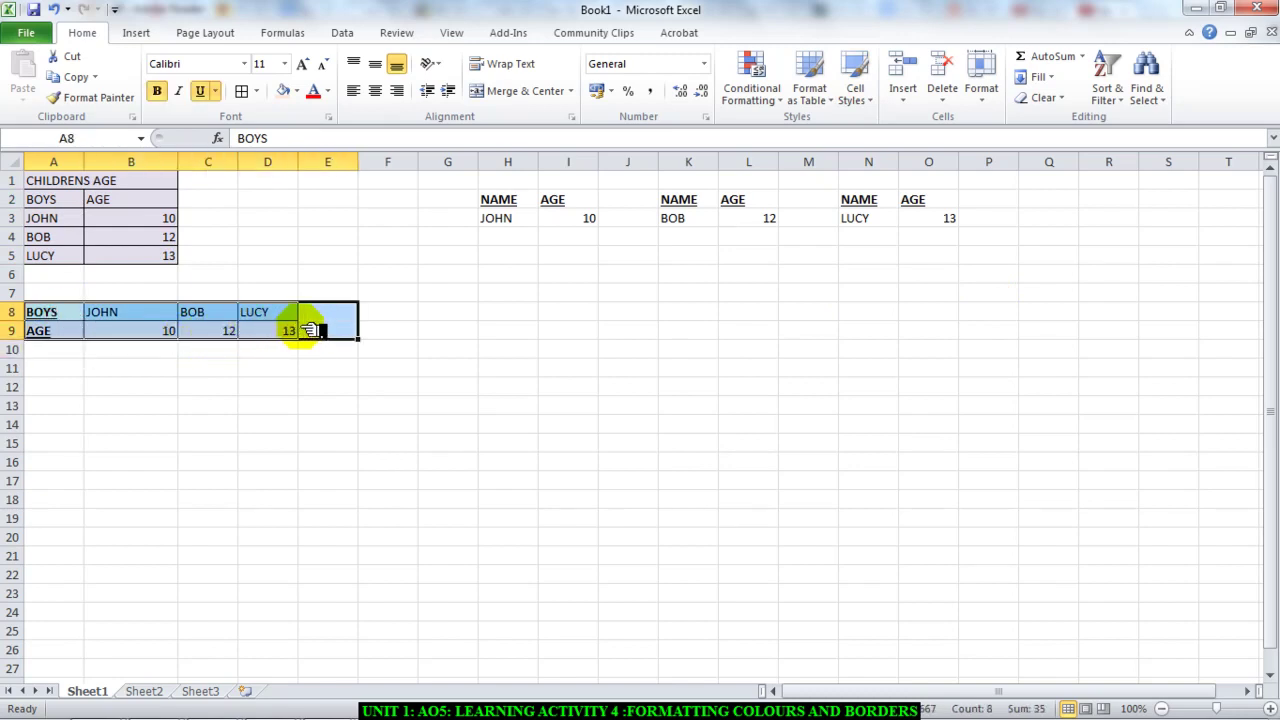
click(821, 103)
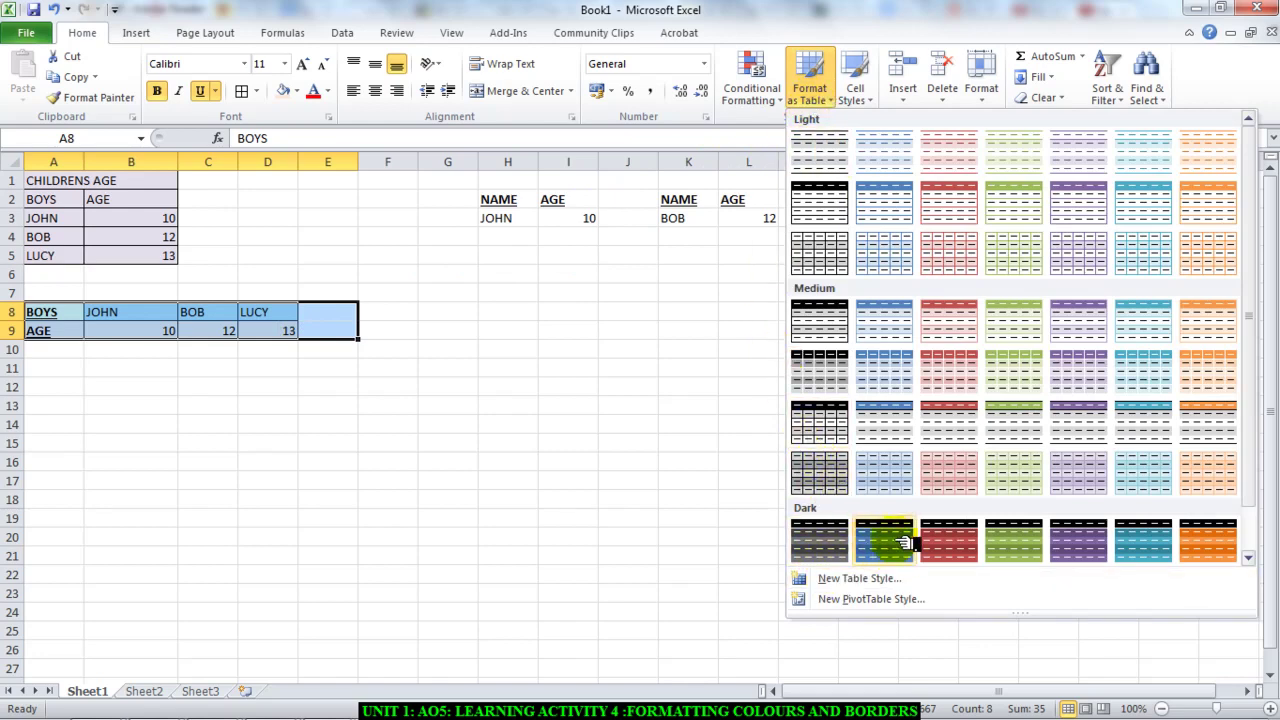
click(826, 538)
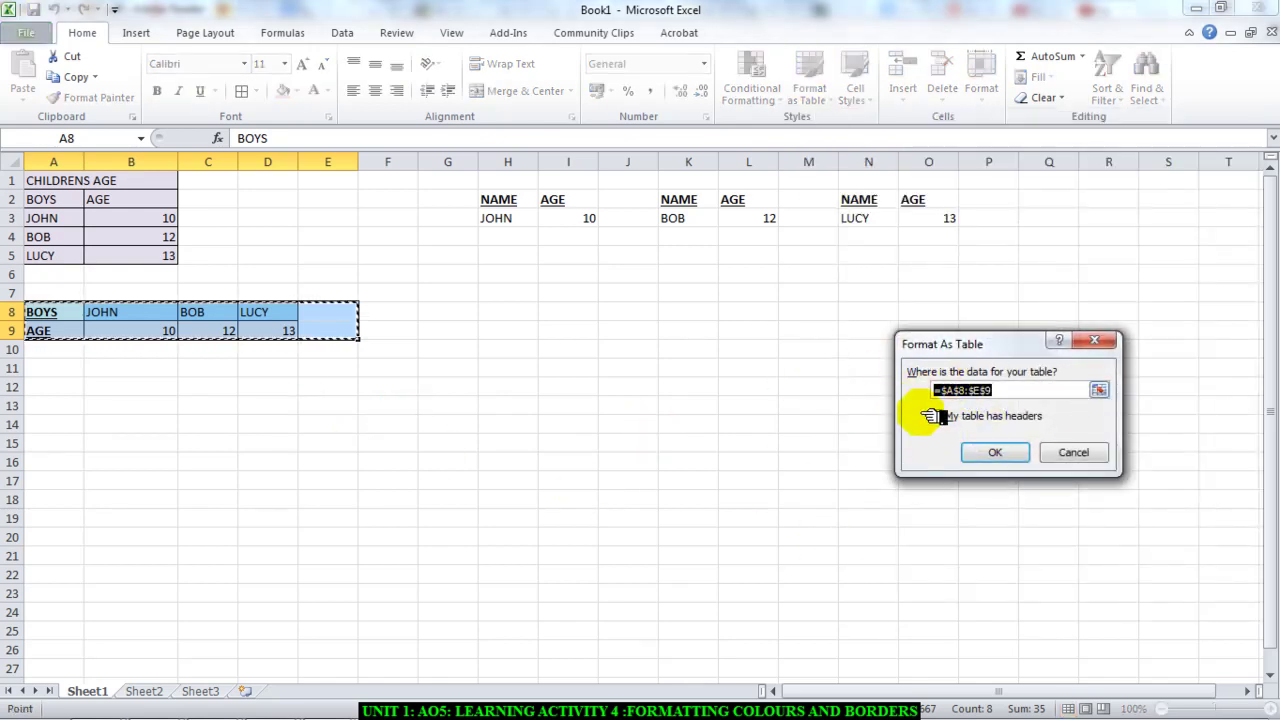
drag(1006, 340, 766, 314)
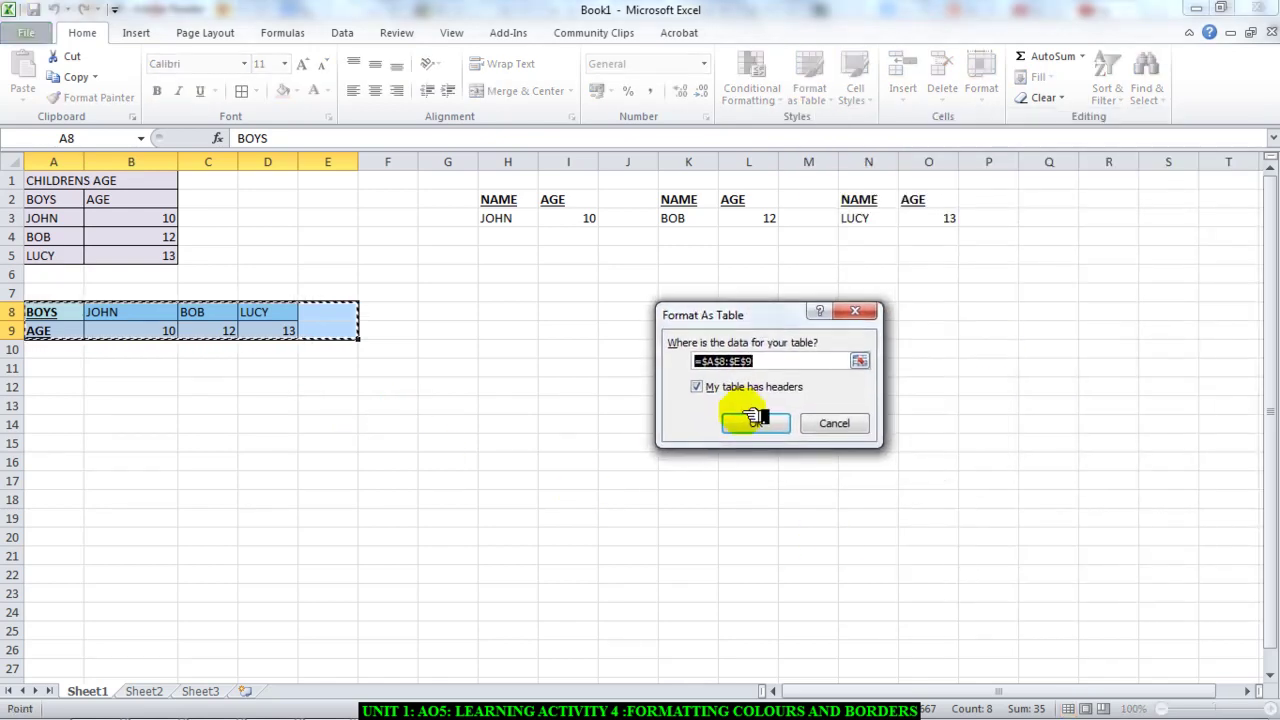
click(757, 425)
click(398, 366)
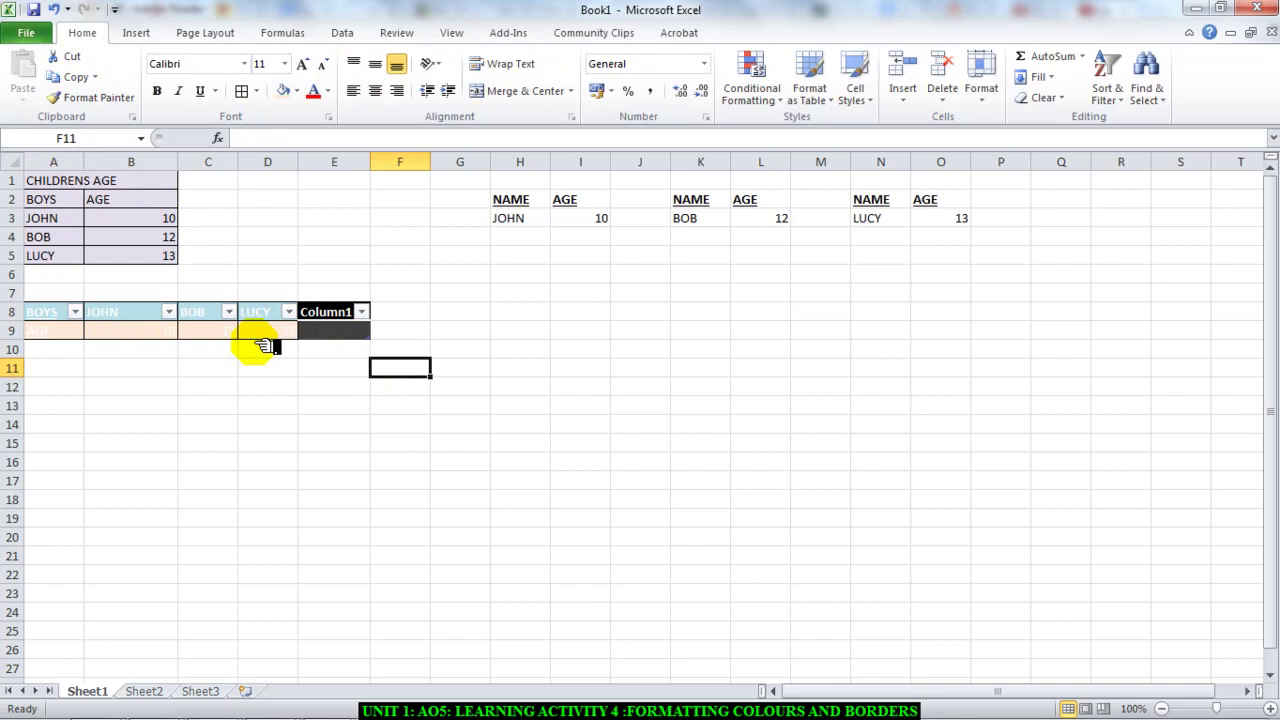
Undo the dark style and reformat A8:E9 as a table with a lighter style
click(53, 9)
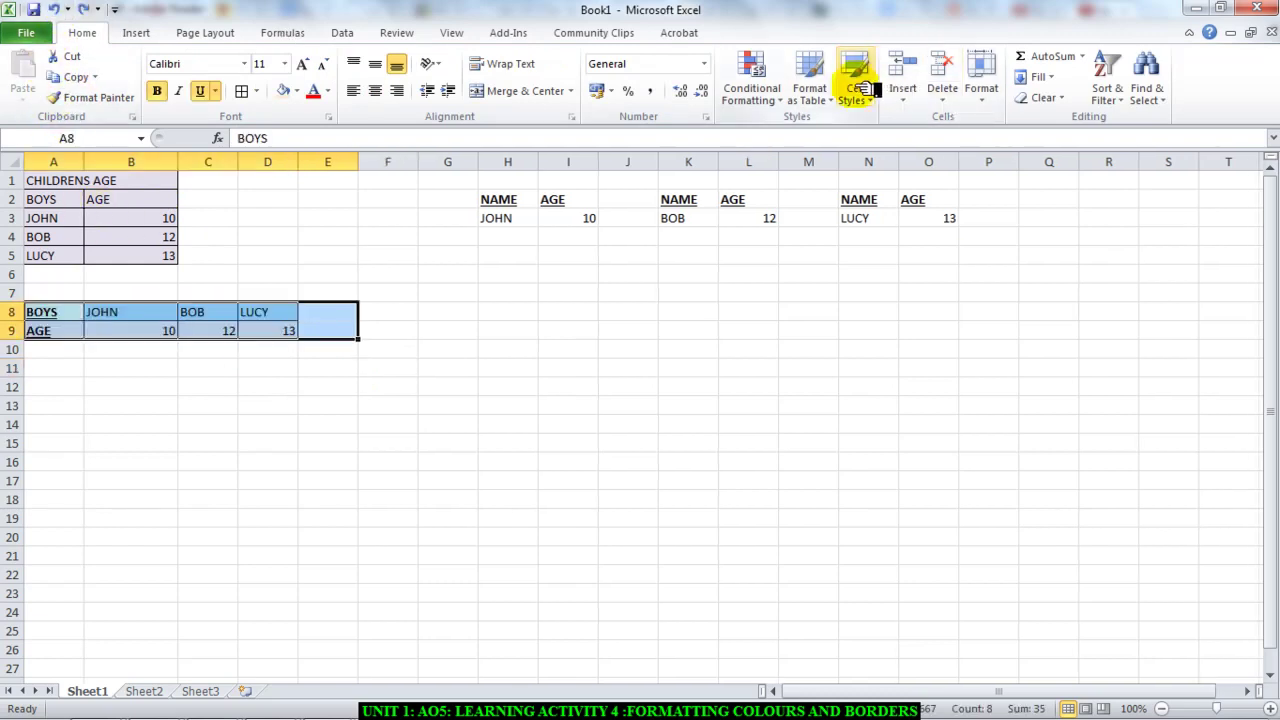
click(812, 86)
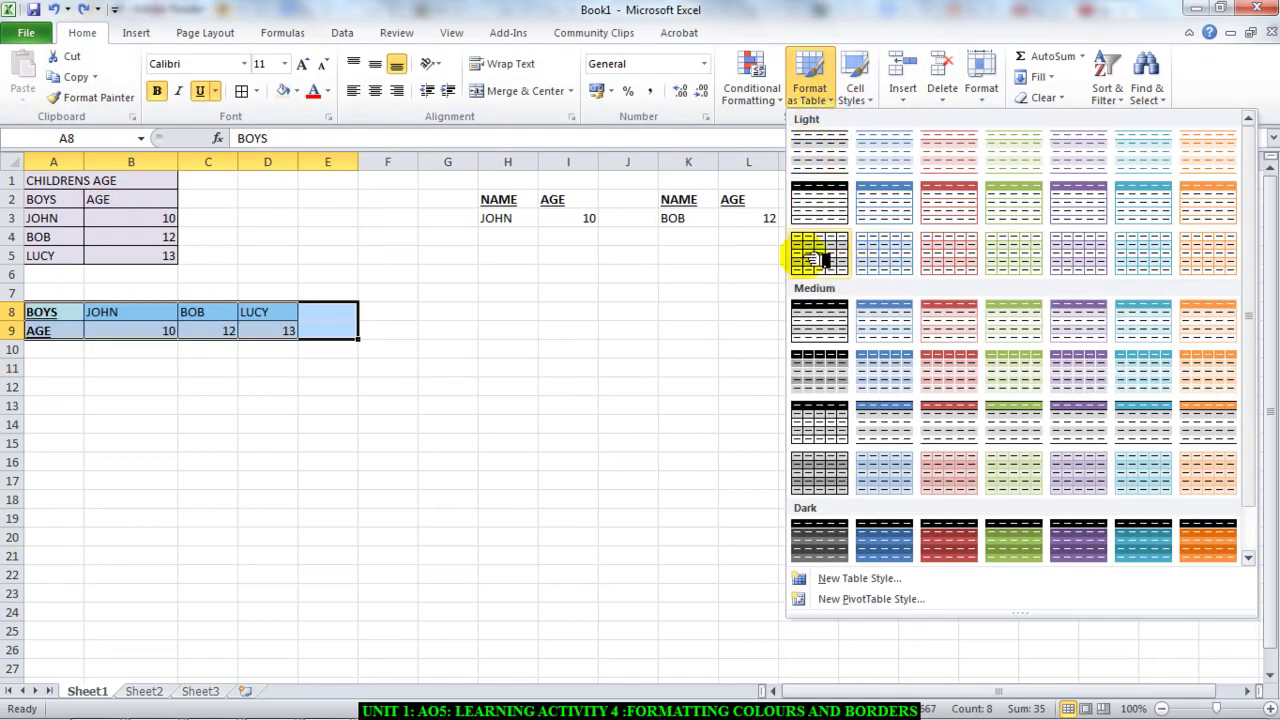
click(815, 320)
click(757, 423)
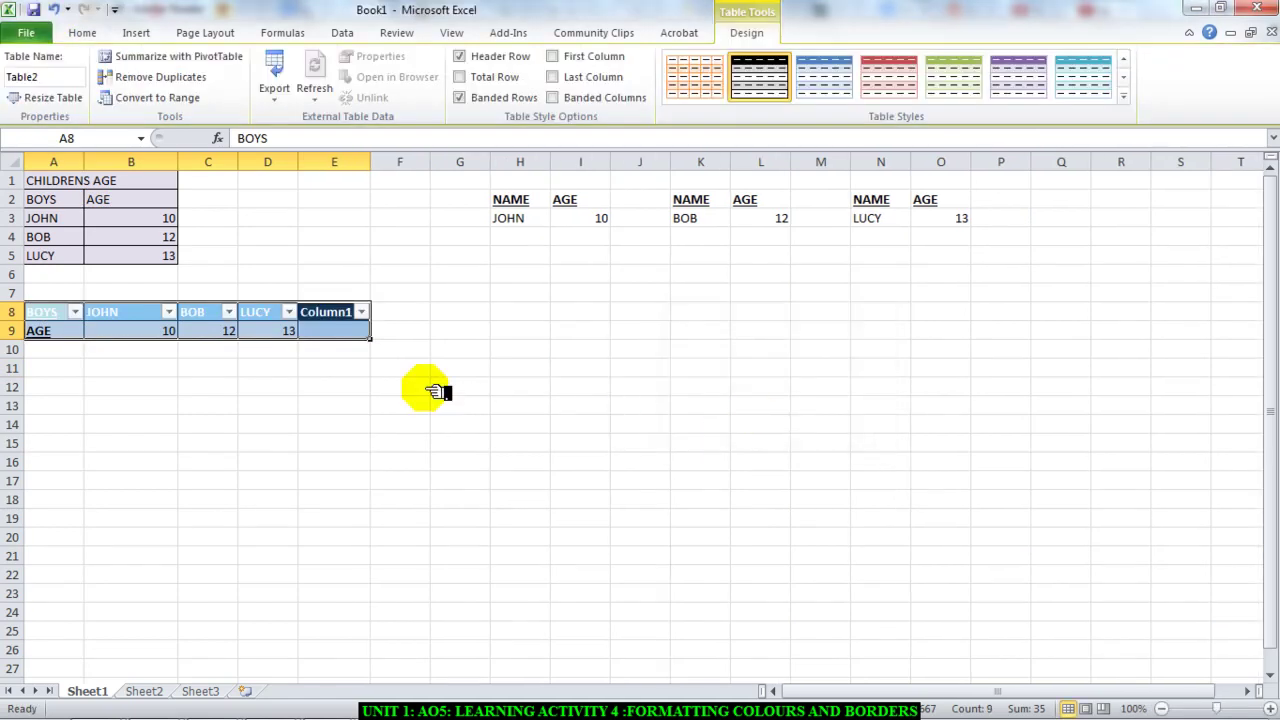
click(422, 386)
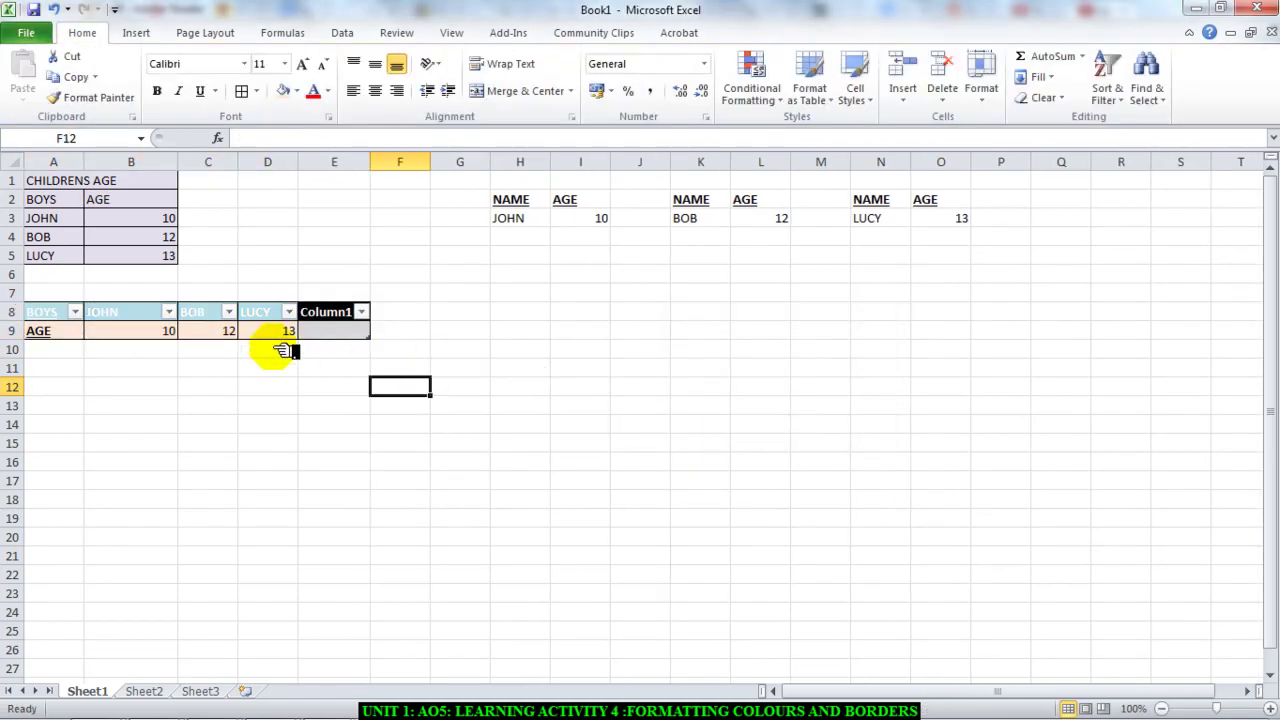
click(289, 312)
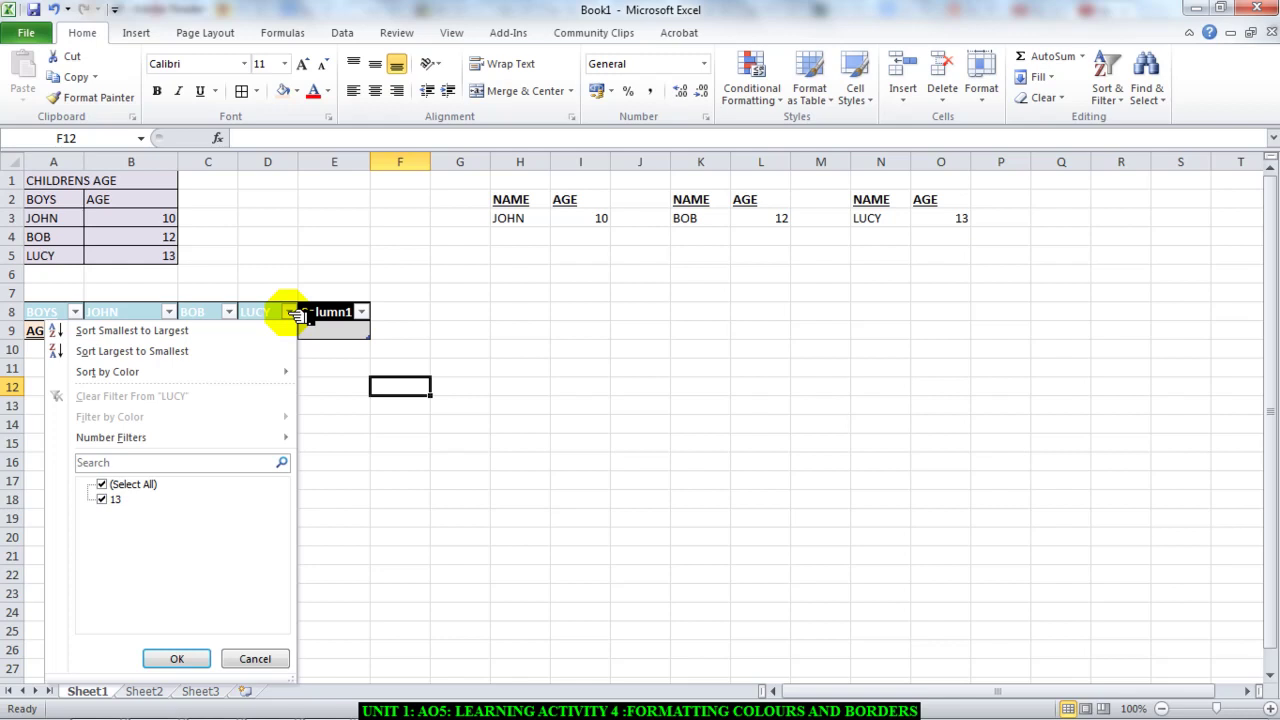
click(289, 312)
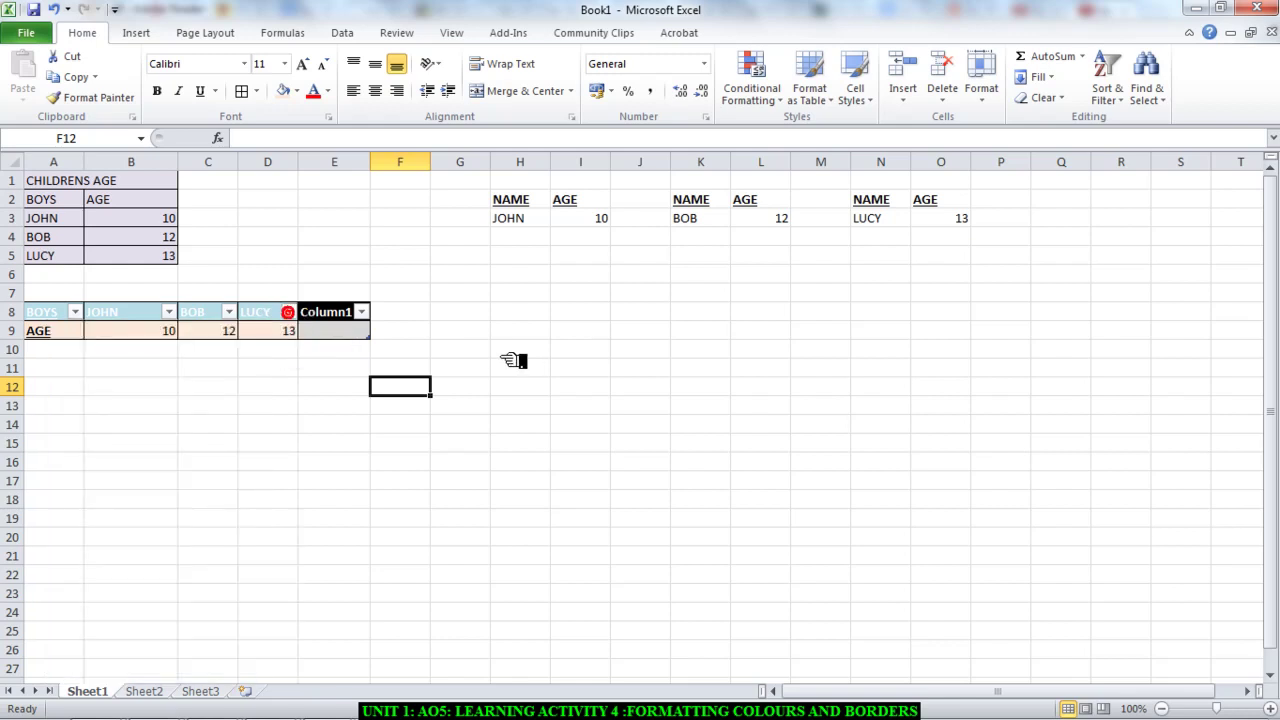
click(428, 347)
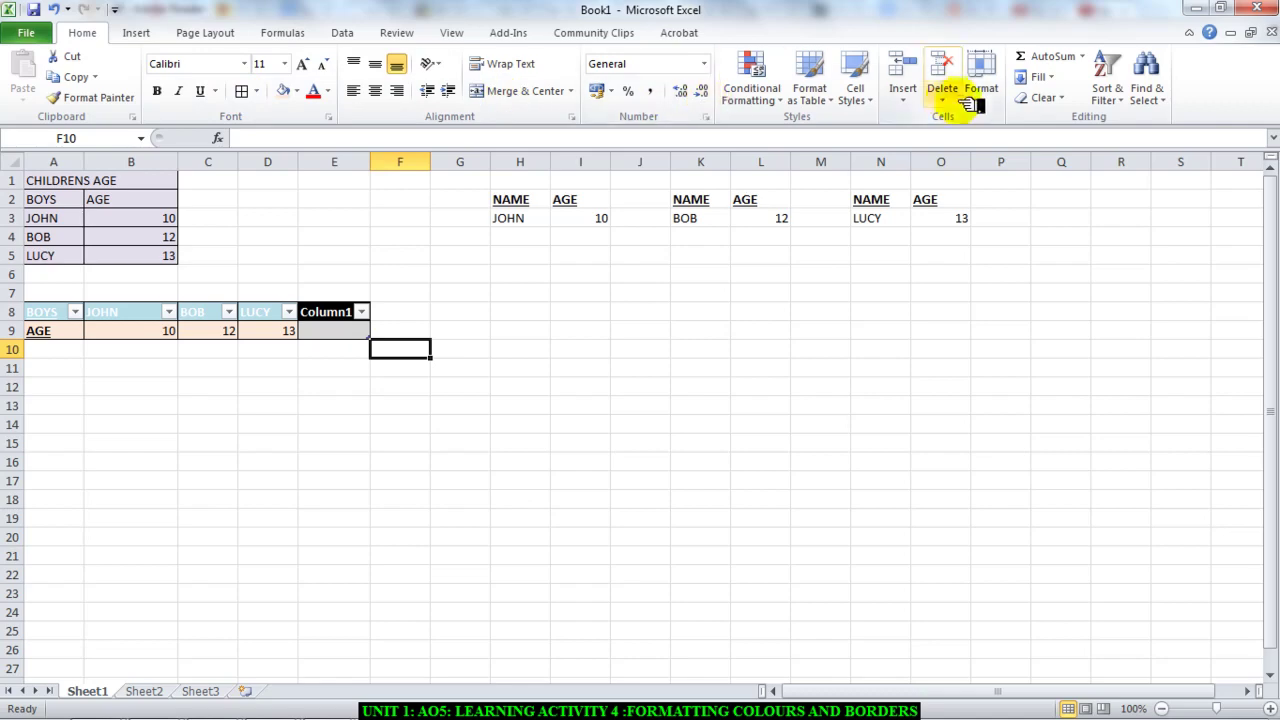
click(855, 85)
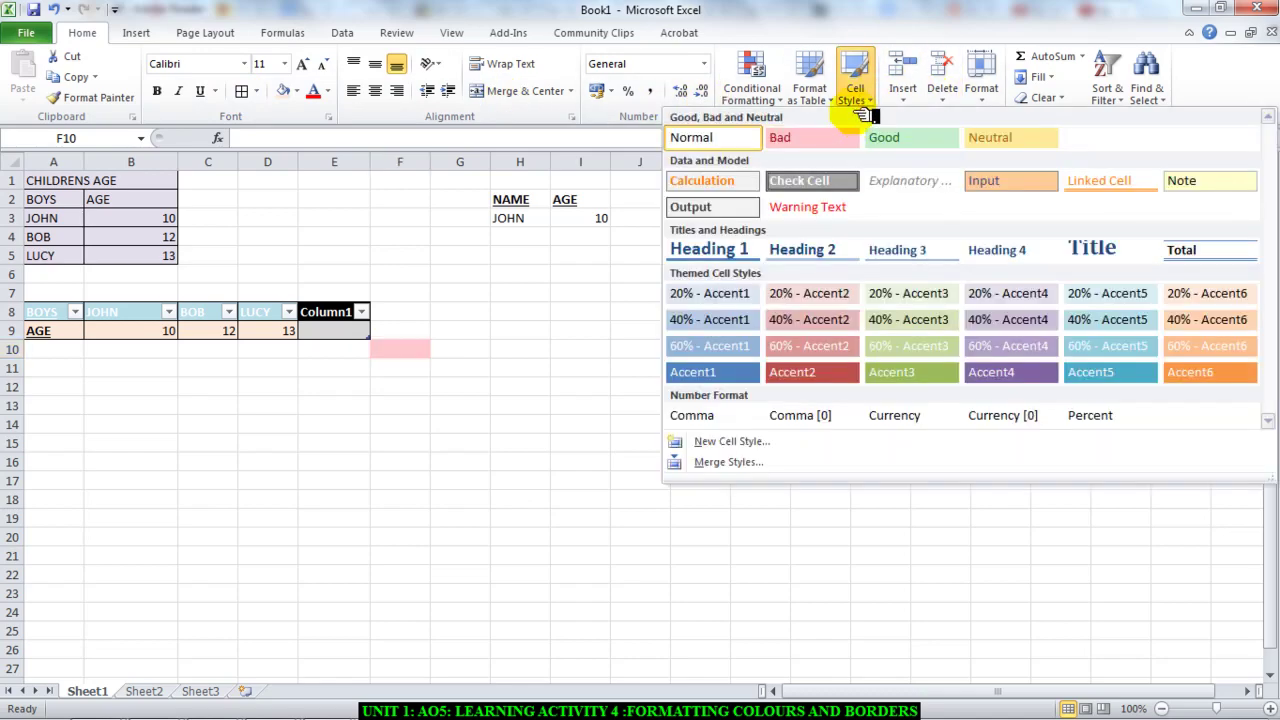
click(855, 92)
click(817, 100)
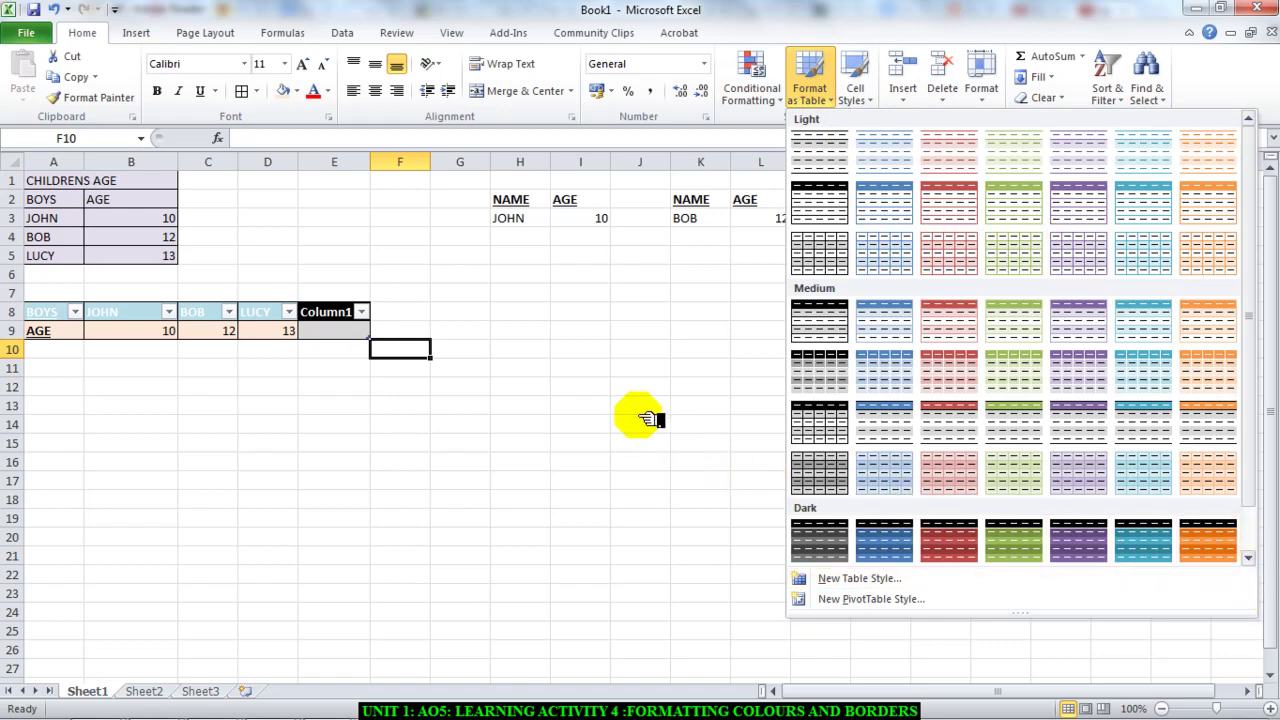
click(910, 8)
mouse_move(798, 698)
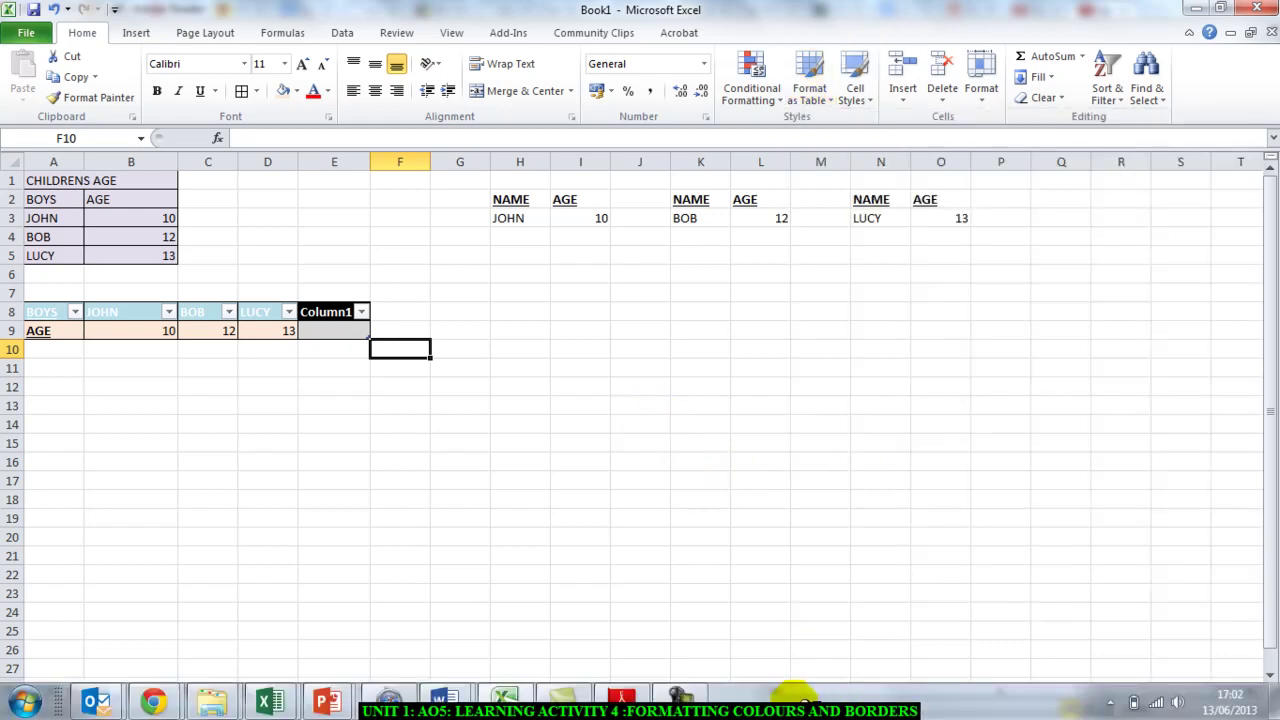
click(681, 693)
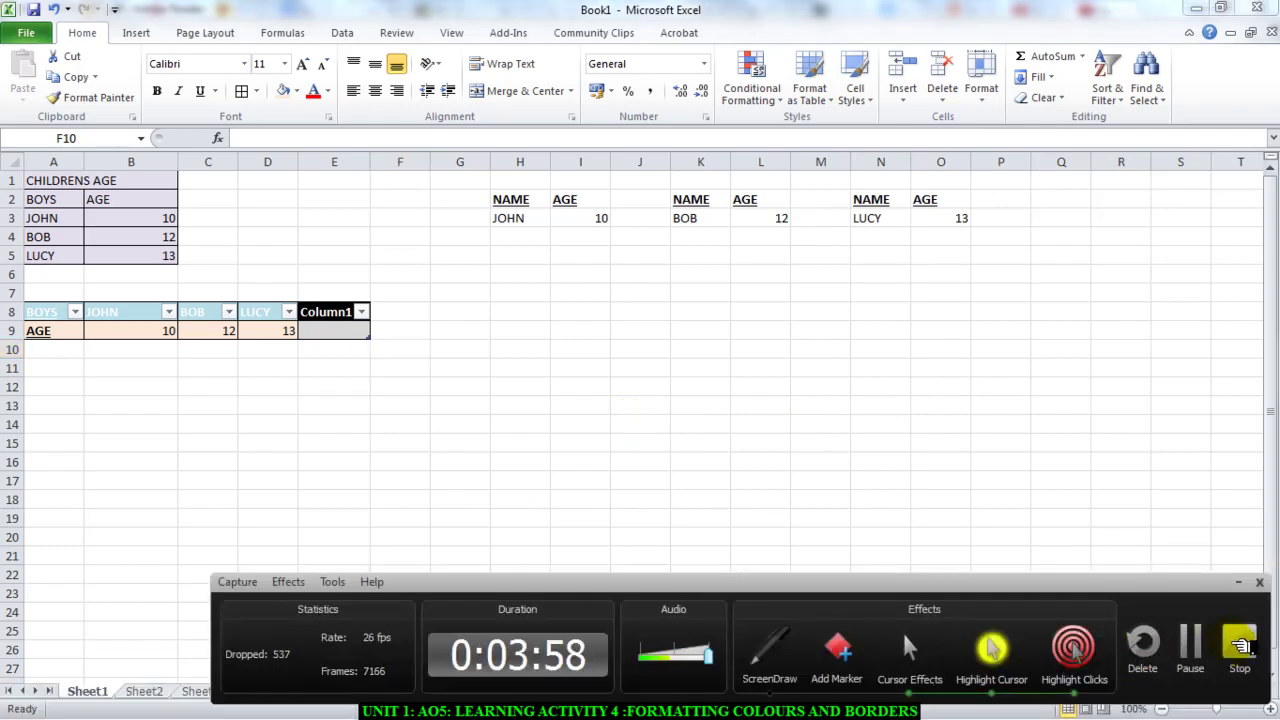